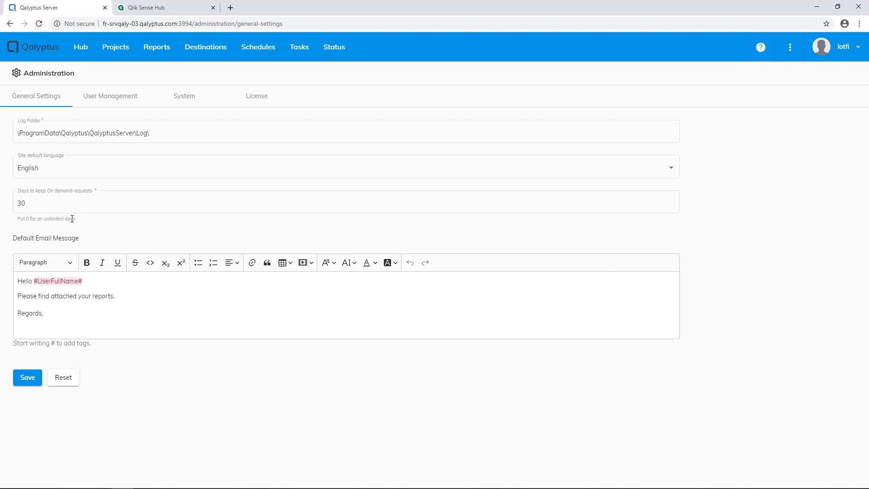
Browse the # tag suggestions in the email text, then reset the message and go to System settings.
click(122, 297)
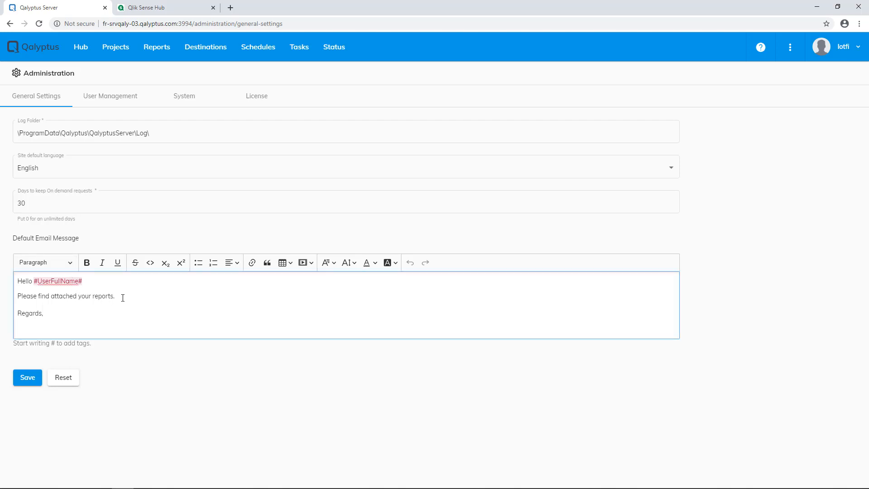
text(#)
key(BackSpace)
text(#)
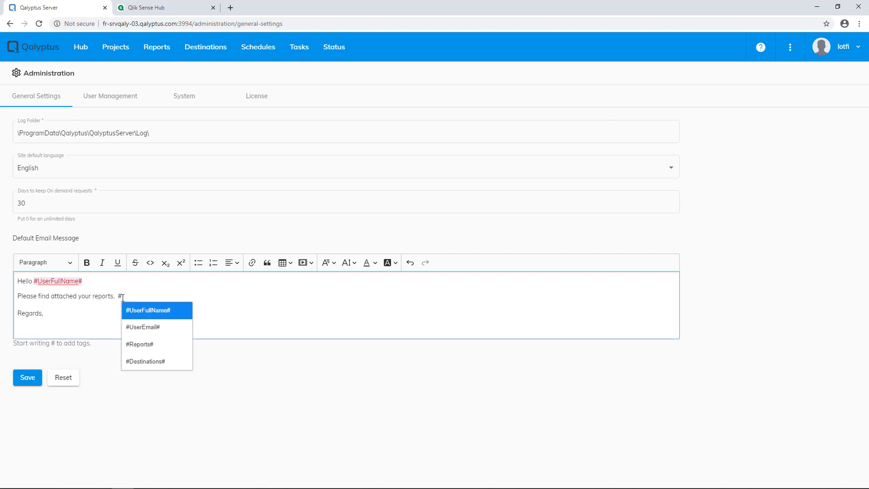
key(Down)
key(Down)
key(Down)
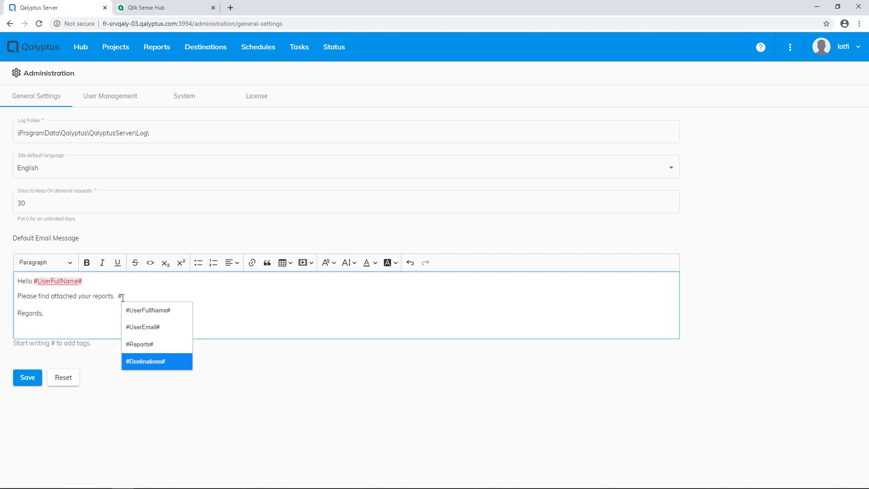
key(Escape)
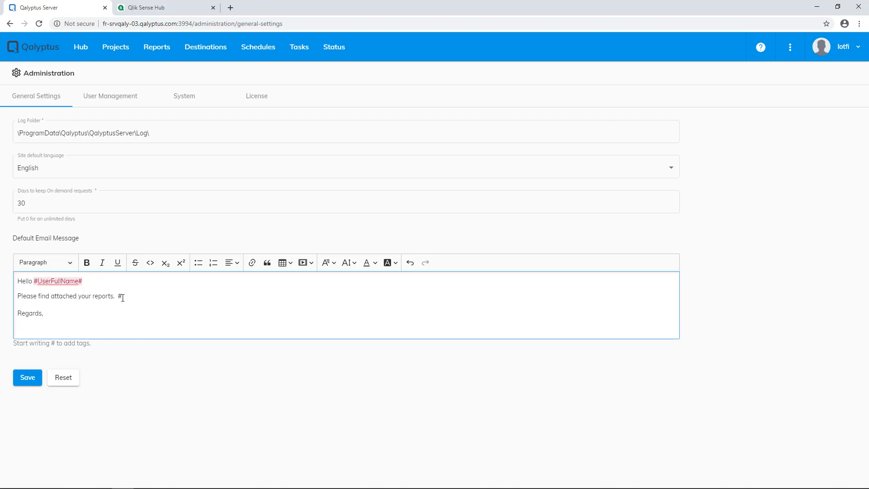
click(71, 377)
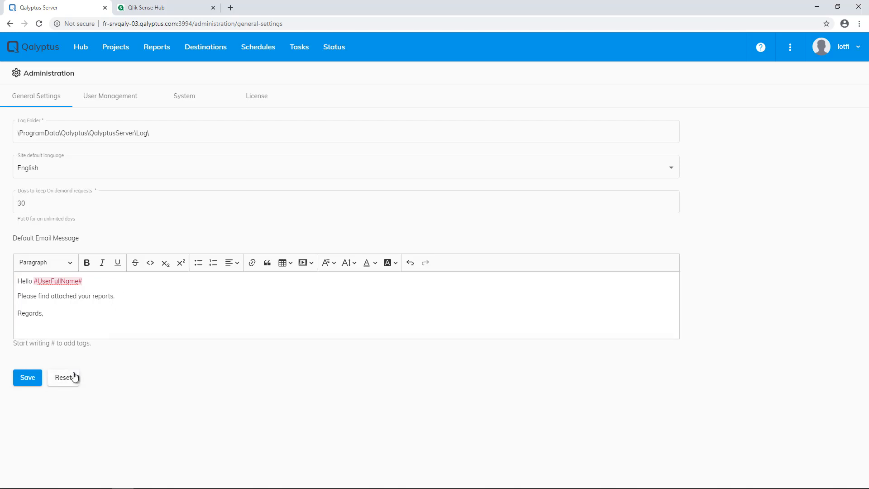
click(183, 99)
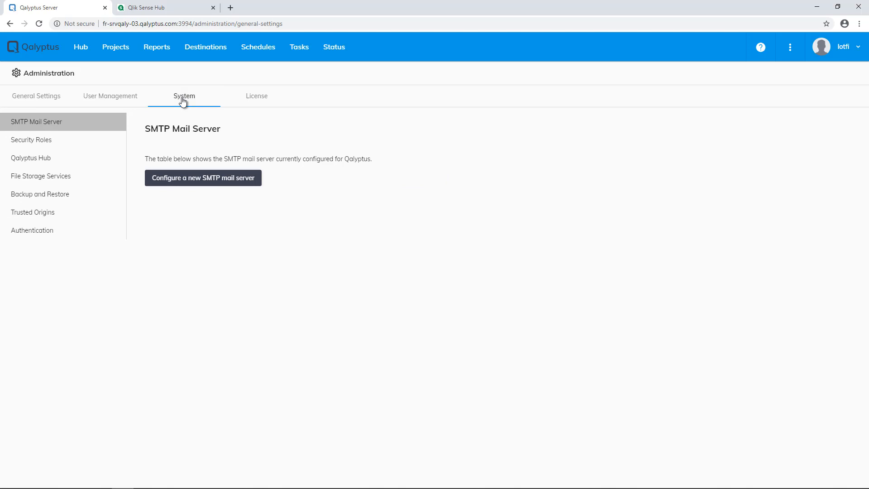
Start a new SMTP mail server named Company SMTP with a no-reply sender address.
click(184, 178)
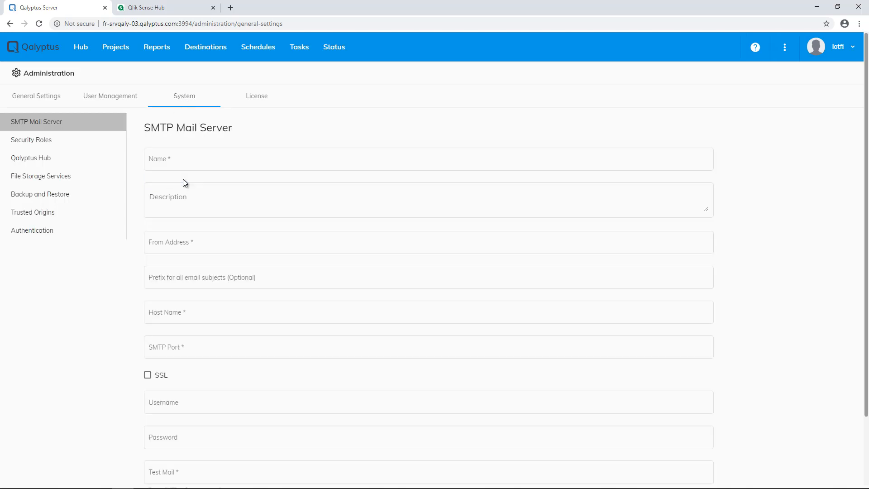
click(185, 159)
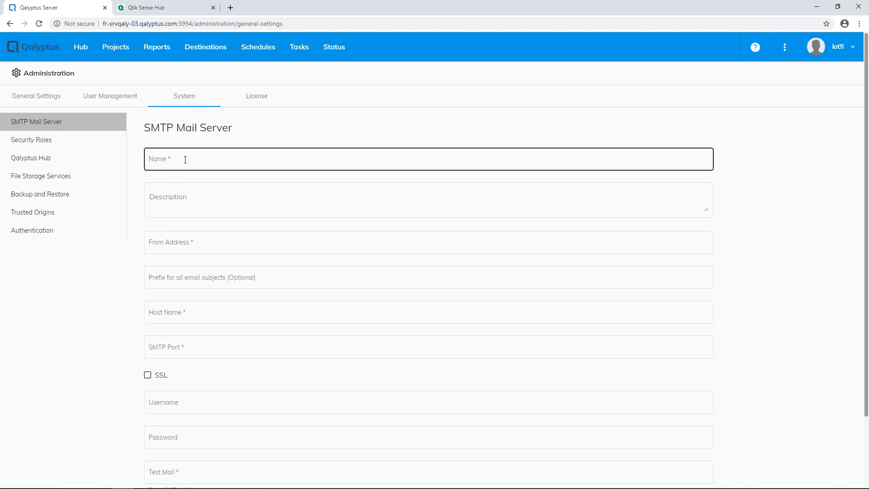
text(Com)
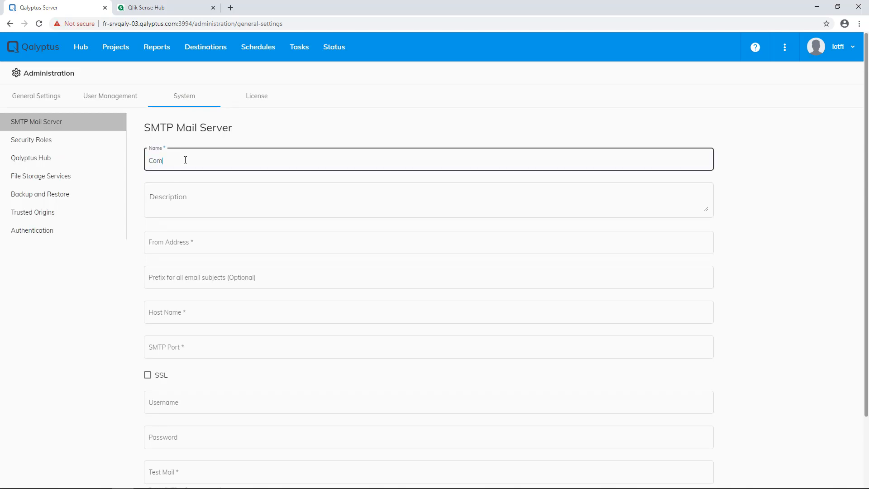
text(pany SMTP)
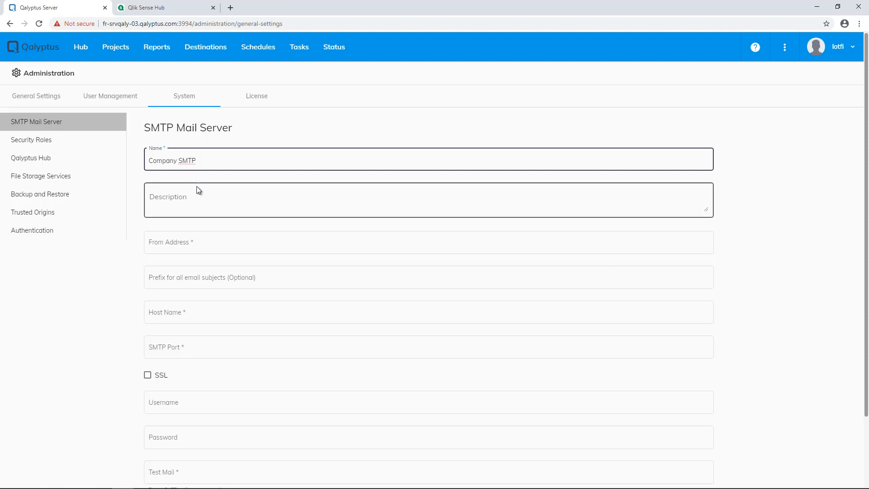
click(199, 243)
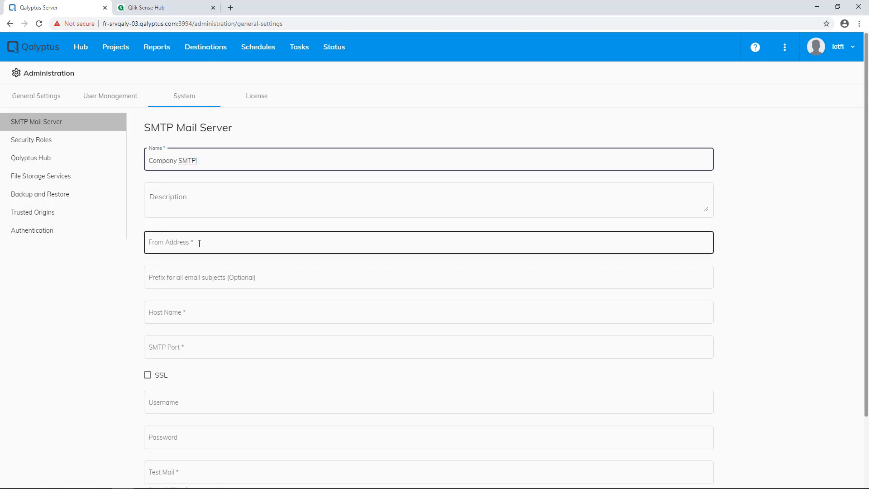
click(199, 243)
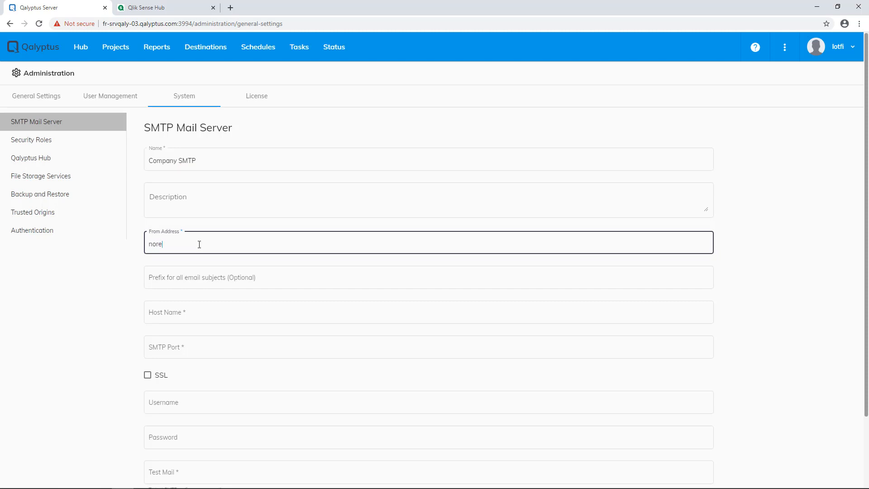
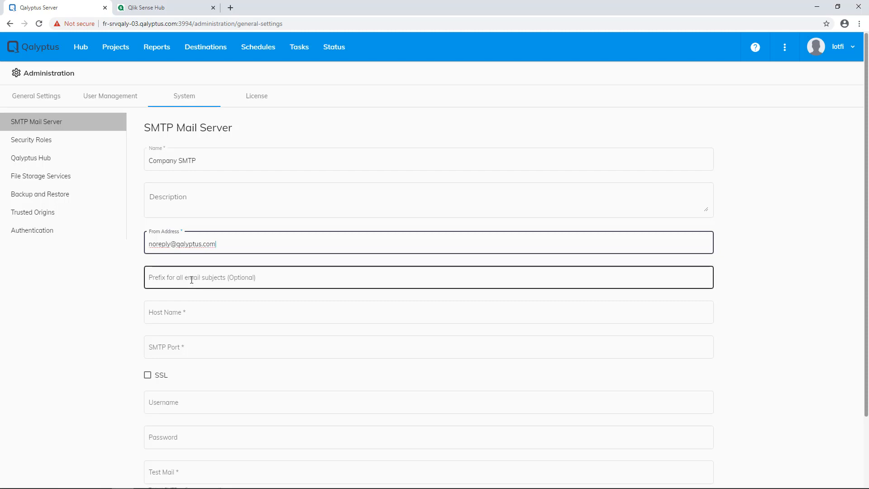
Enter the IONOS SMTP host name and set the SMTP port to 465.
click(188, 313)
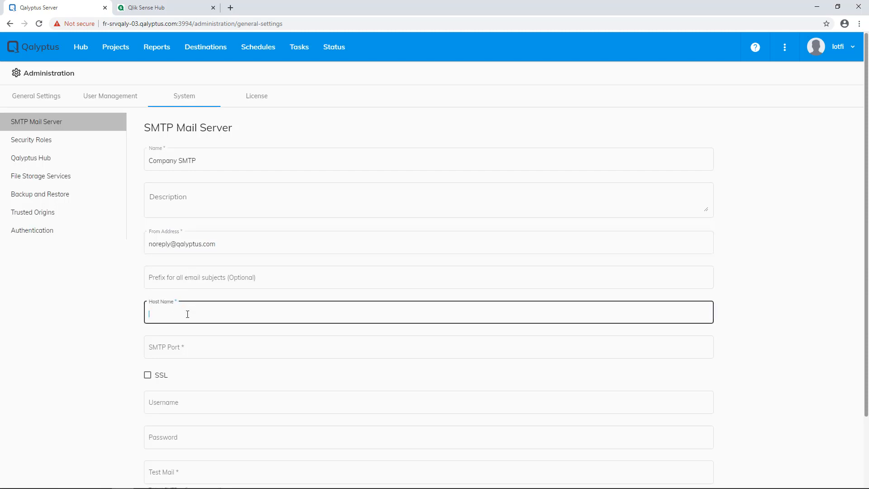
text(ssl)
key(BackSpace)
key(BackSpace)
text(mtp.ionos.com)
click(188, 346)
text(465)
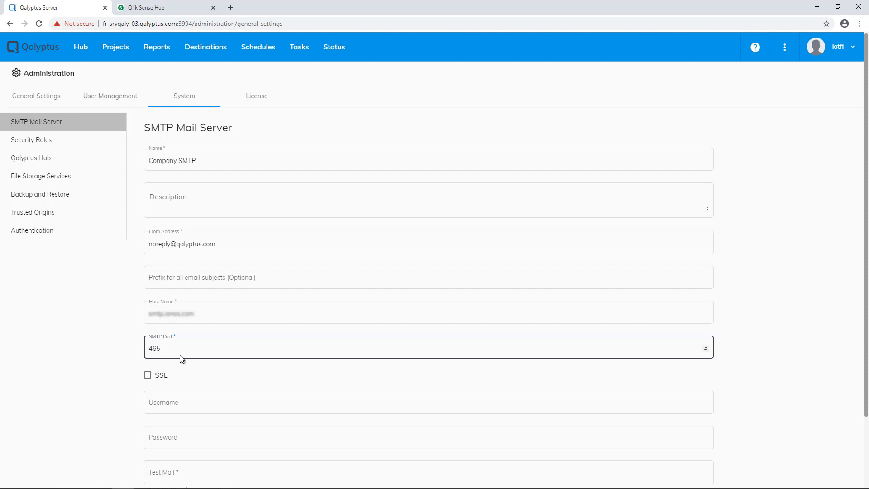
Turn on SSL and enter the mail account's username and password.
click(158, 377)
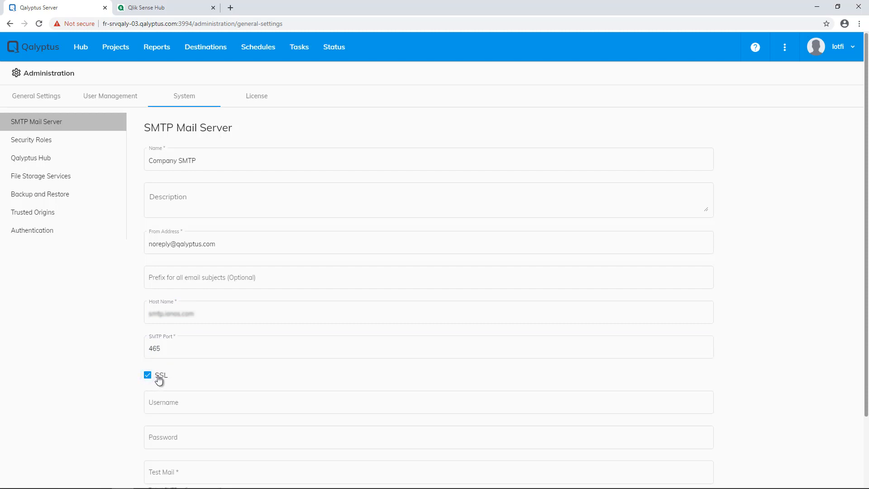
click(171, 401)
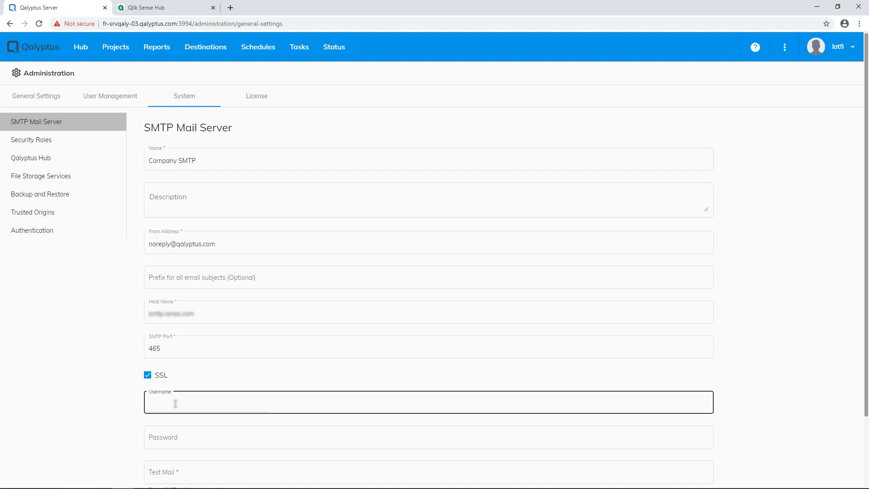
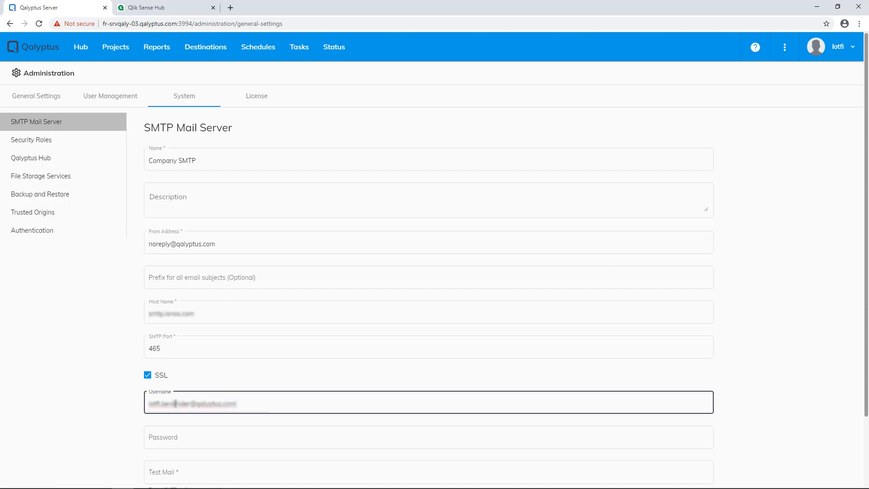
click(178, 441)
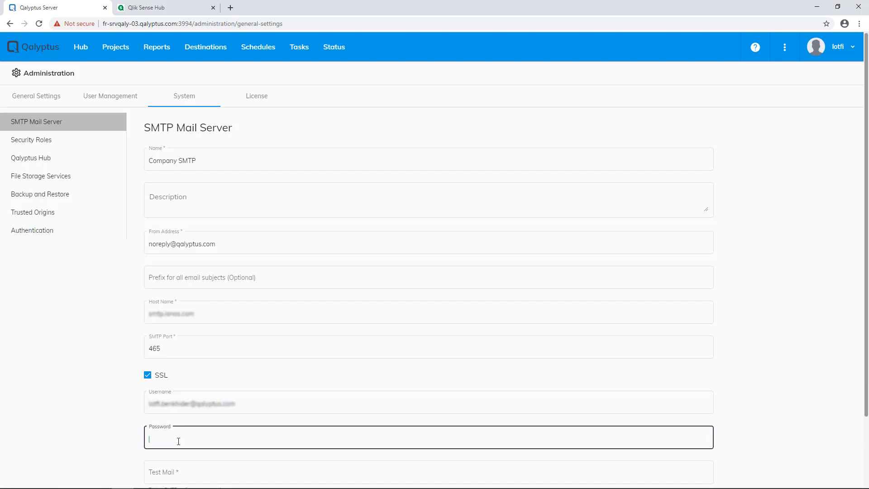
text(•••••••••)
click(101, 426)
Add a test recipient address and run the connection test until it reports success.
scroll(101, 425, down, 2)
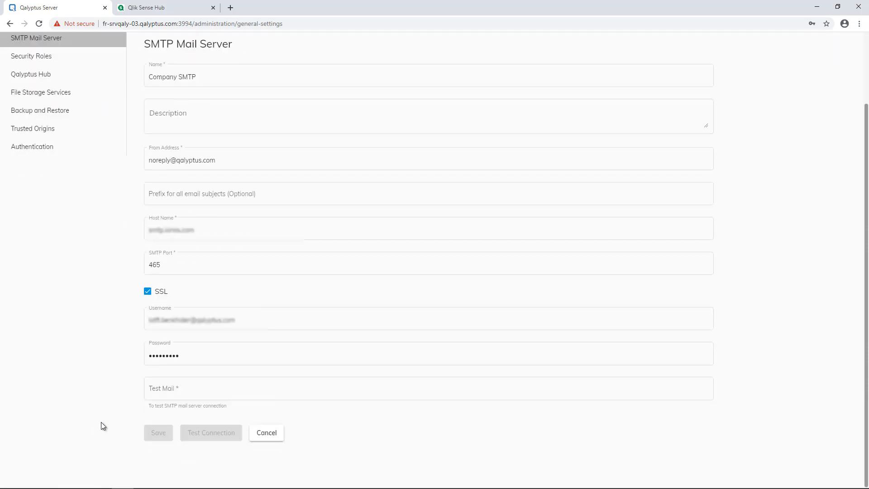
click(166, 393)
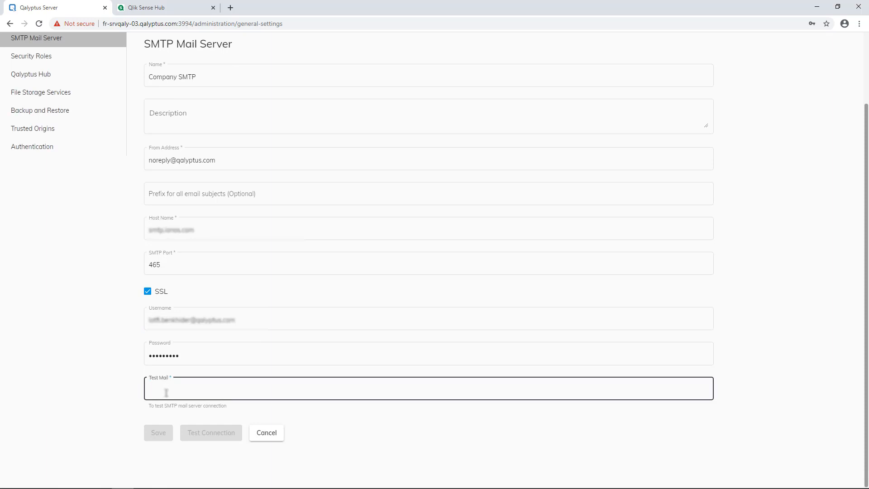
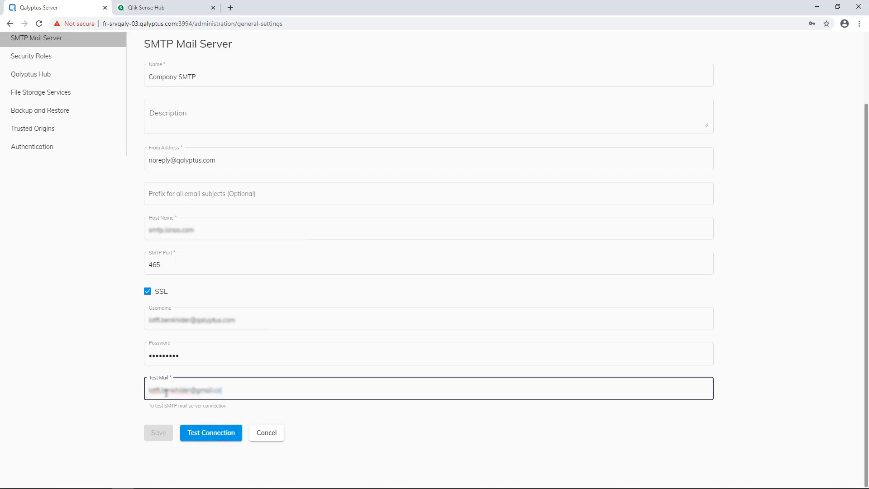
click(201, 436)
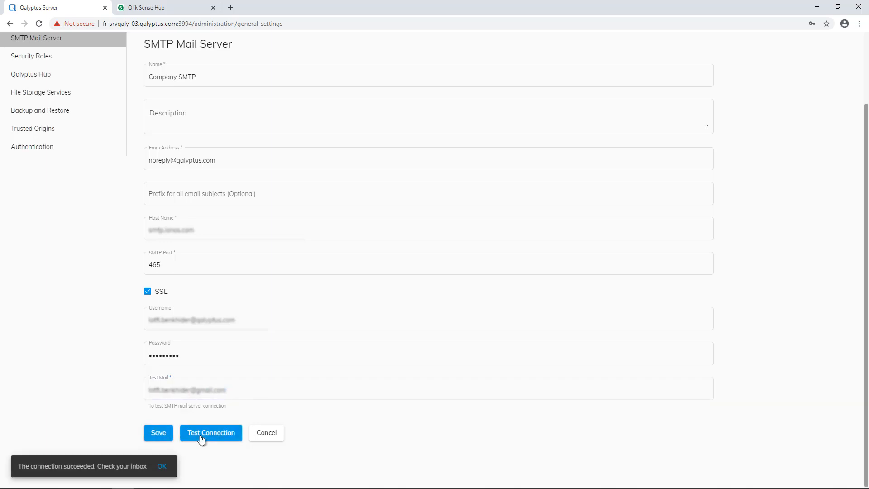
click(164, 466)
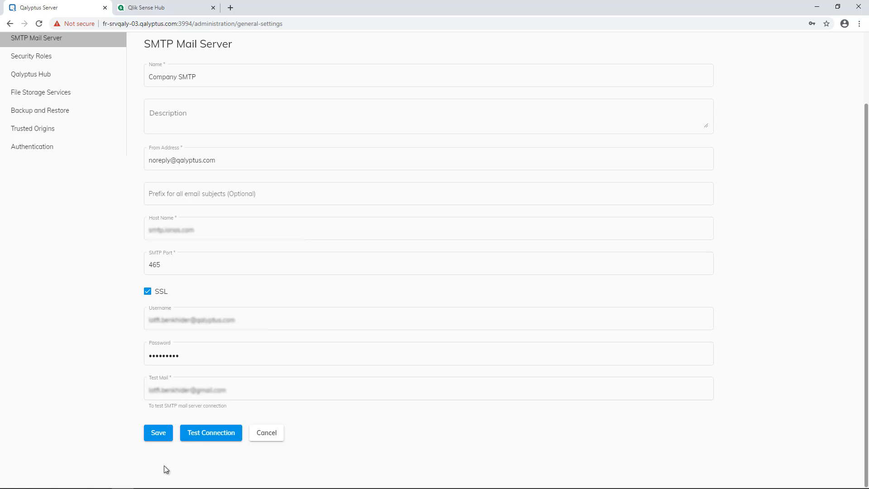
Save the SMTP server, decline the browser's password prompt, and open Security Roles.
click(157, 438)
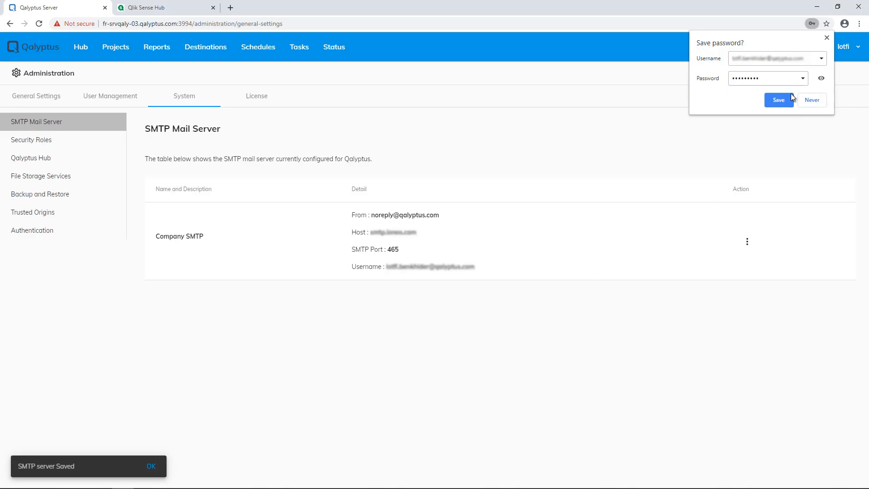
click(826, 37)
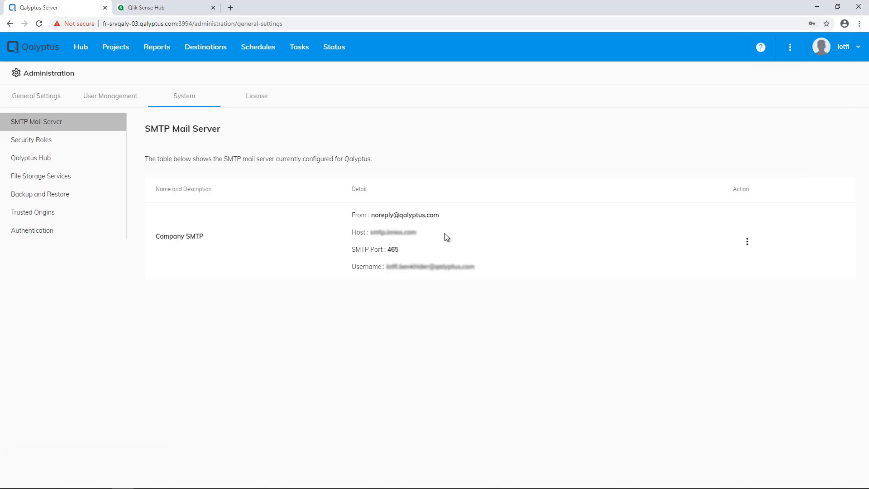
click(63, 144)
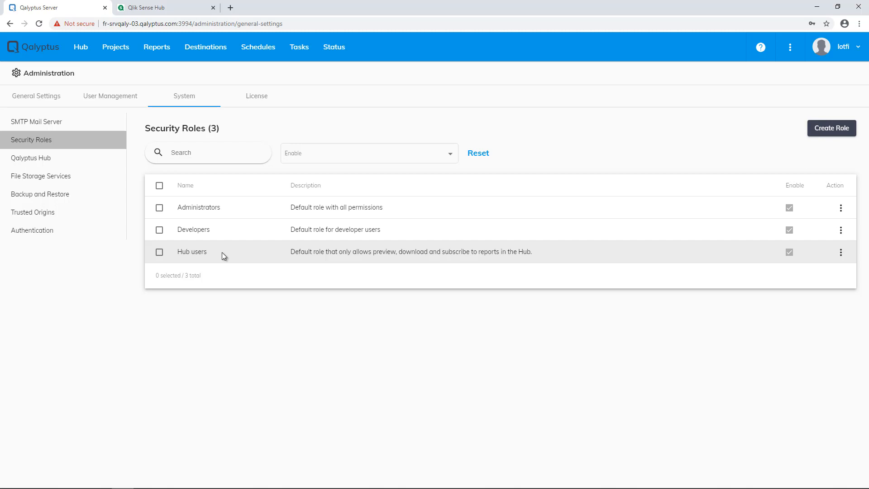
Start a new security role named Viewers, keeping it applied to all projects.
click(821, 132)
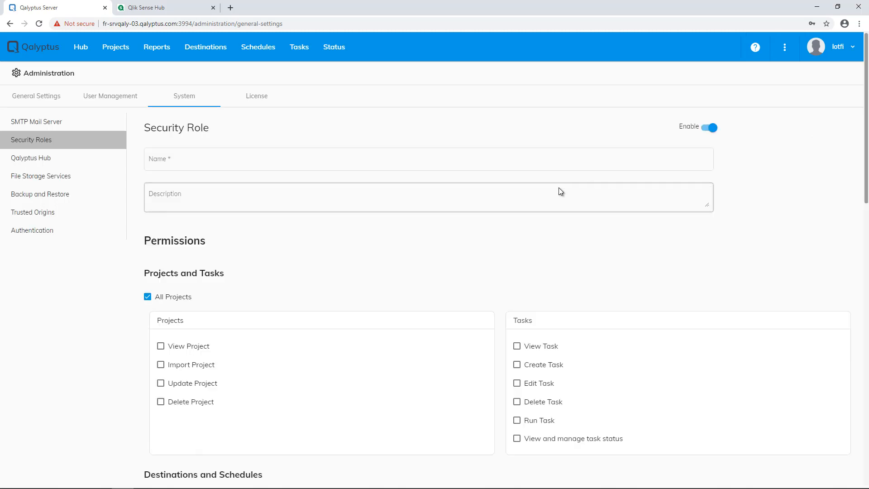
scroll(406, 244, down, 2)
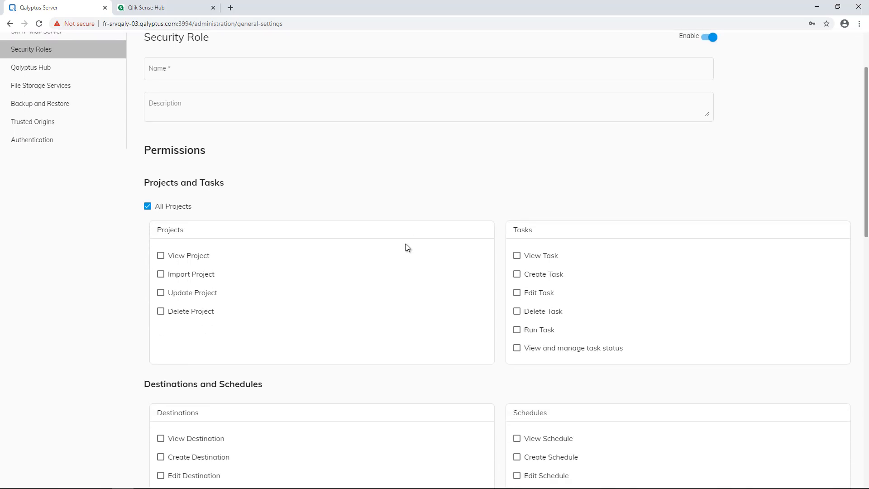
click(185, 207)
click(185, 208)
scroll(186, 208, up, 1)
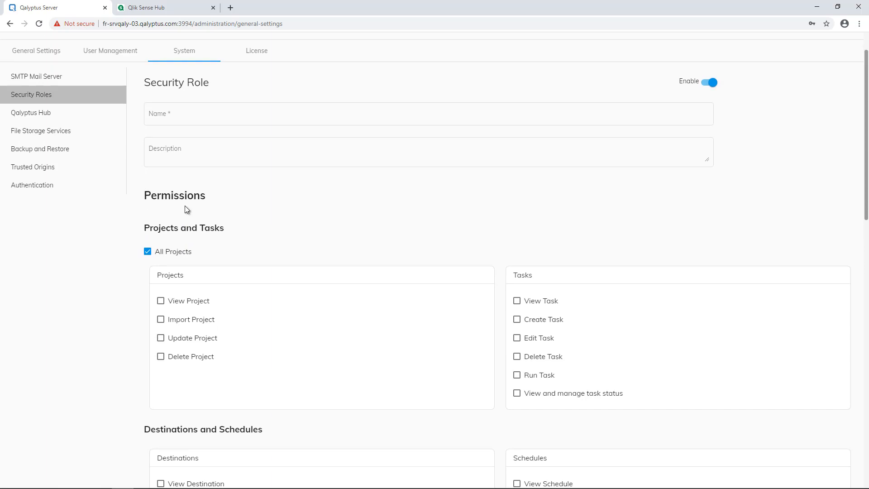
click(195, 117)
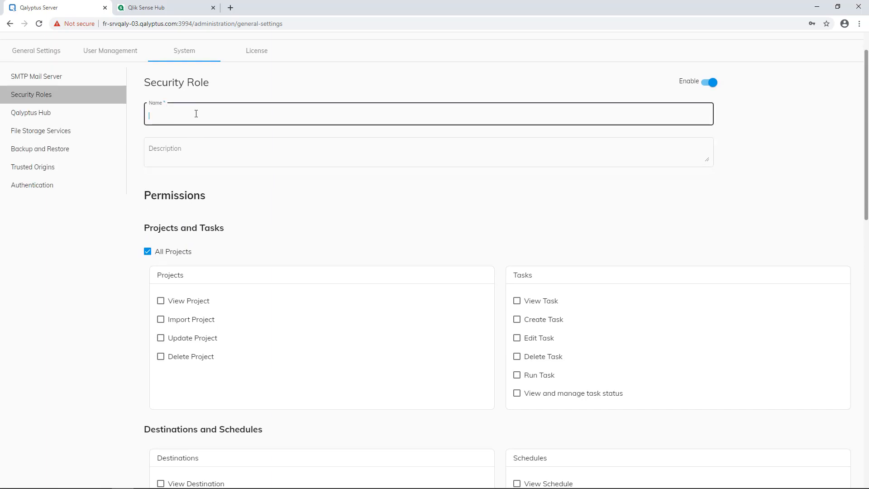
text(Viewers)
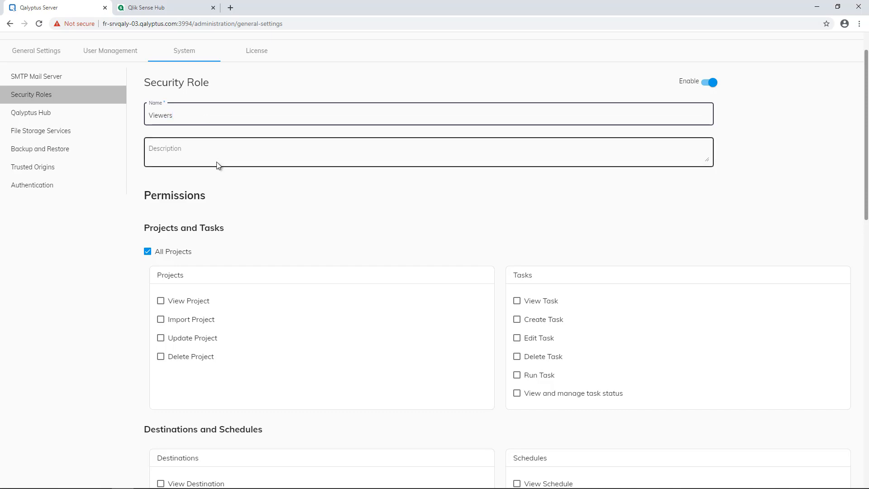
Grant View Project, View Task, View Destination, View Schedule and Preview Report, then save the role.
click(169, 302)
click(517, 300)
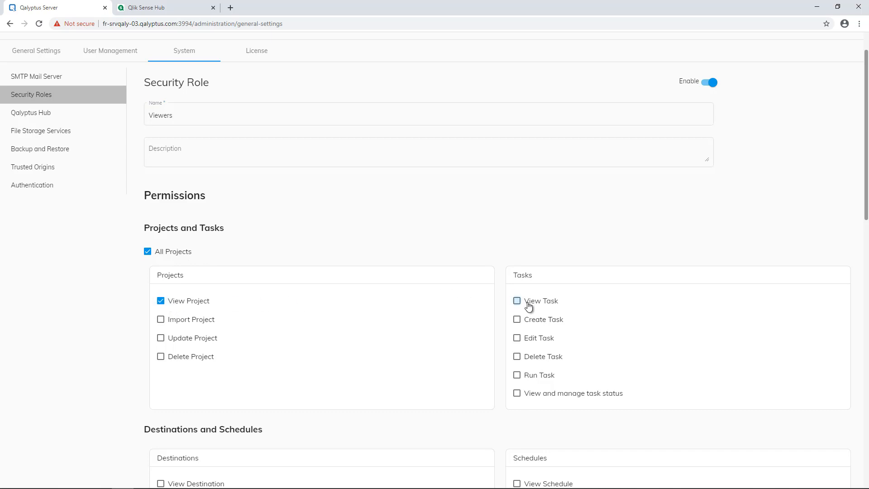
scroll(310, 353, down, 3)
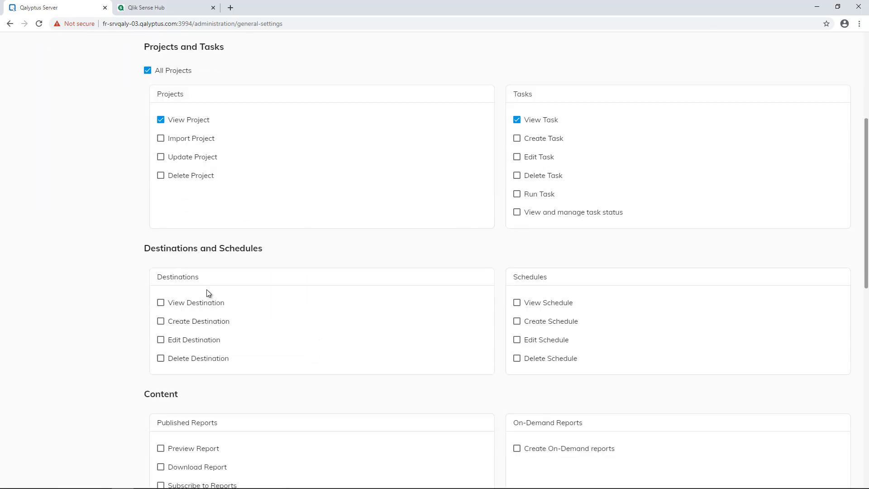
click(188, 302)
click(517, 302)
scroll(321, 328, down, 4)
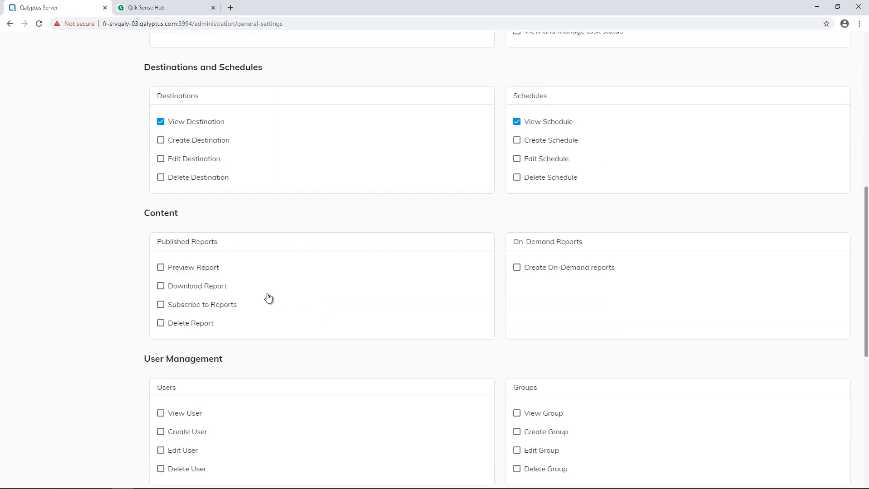
click(210, 267)
scroll(232, 295, down, 2)
scroll(232, 294, down, 5)
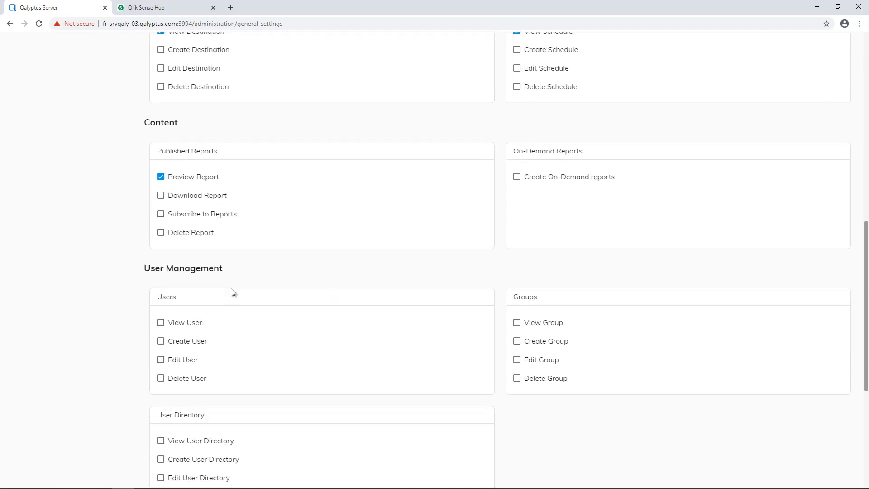
scroll(231, 288, down, 1)
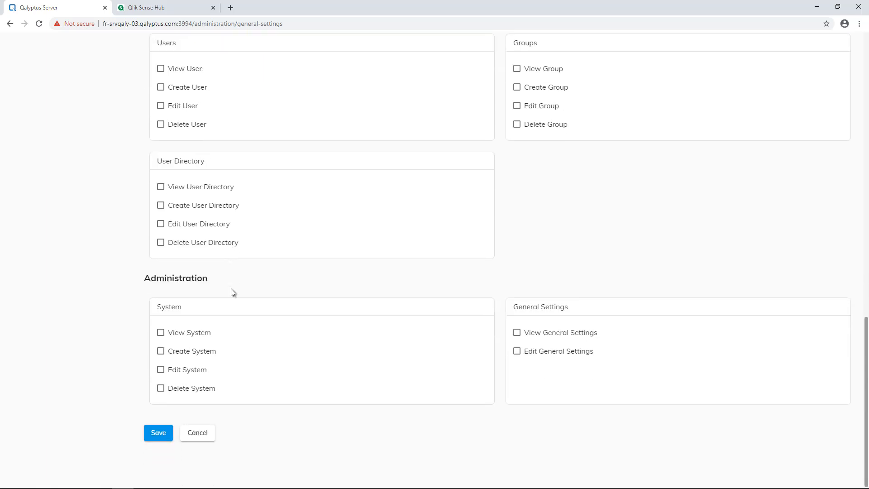
click(165, 434)
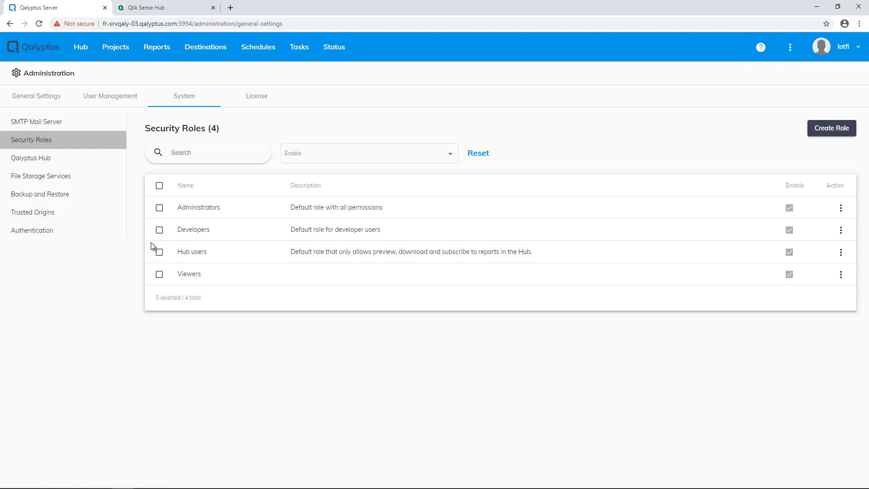
click(73, 160)
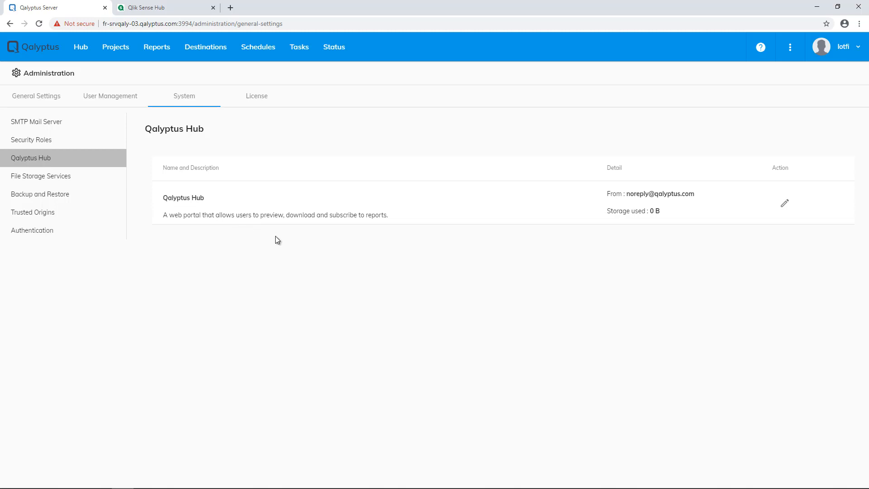
click(784, 204)
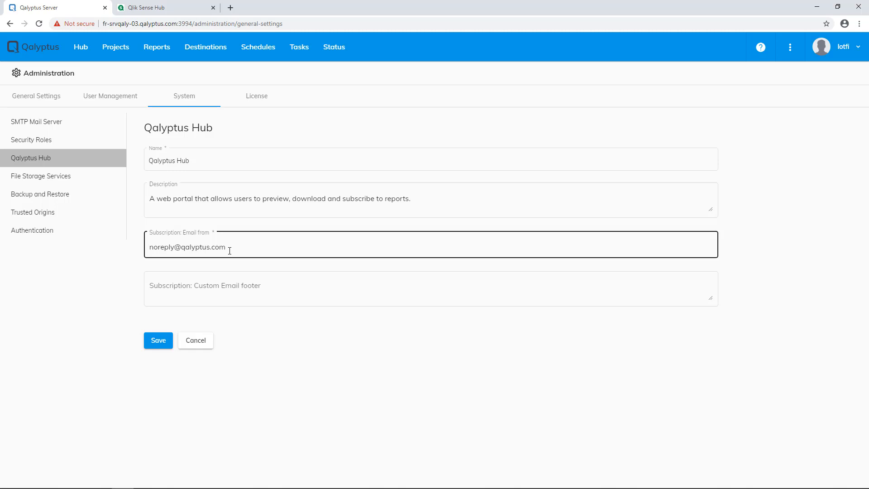
click(199, 343)
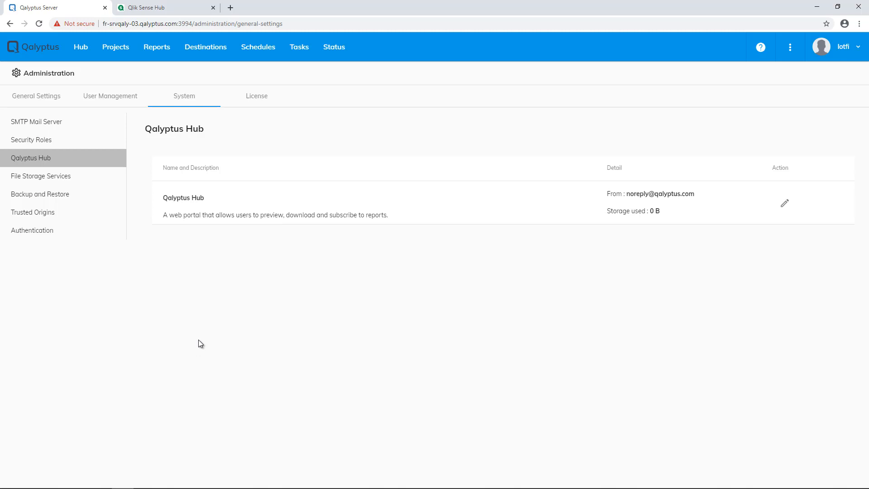
Open File Storage Services, inspect the service Type options, and cancel without adding one.
click(75, 185)
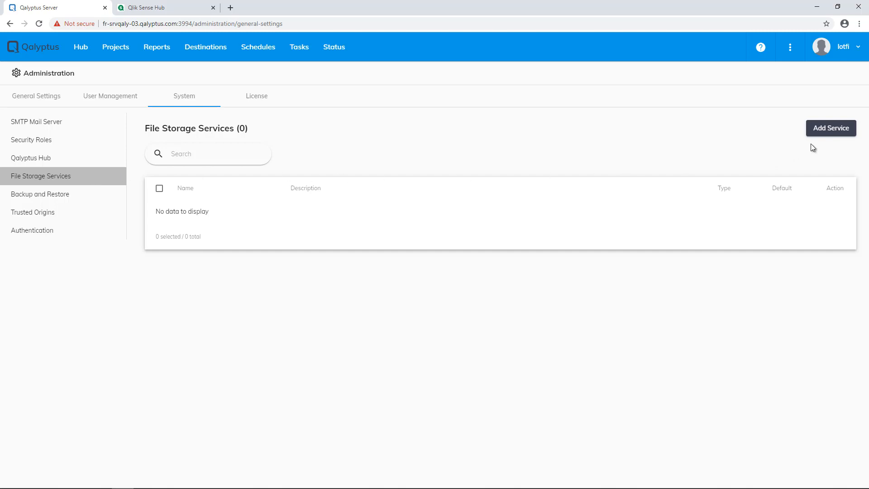
click(824, 131)
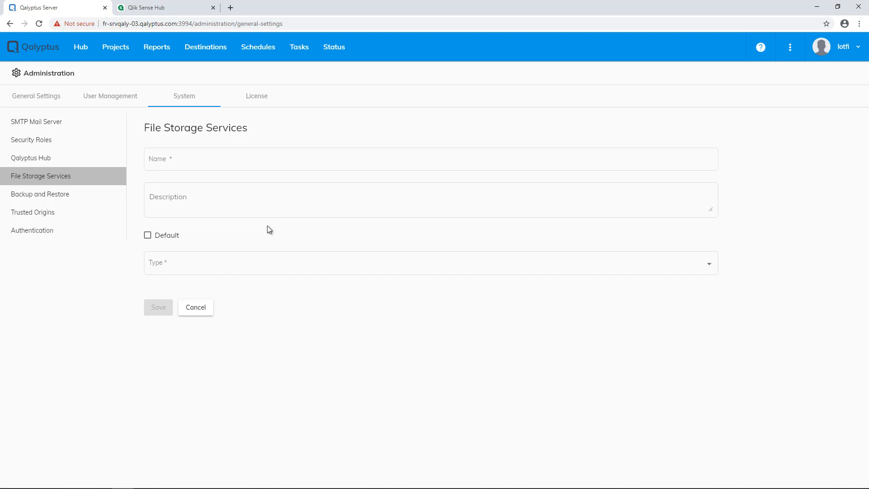
click(172, 265)
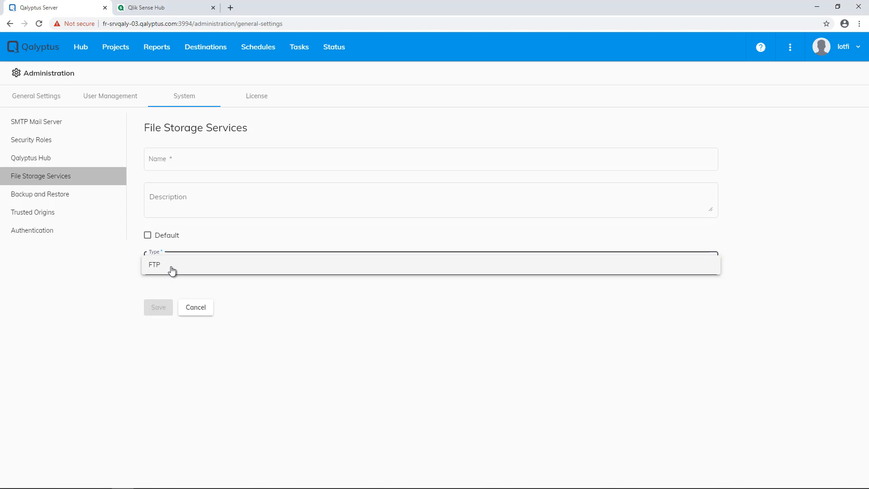
click(223, 306)
click(205, 309)
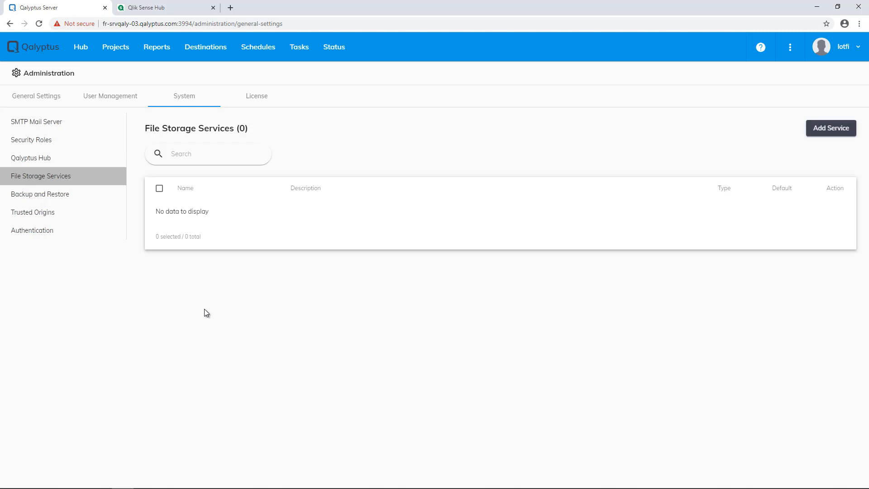
click(68, 194)
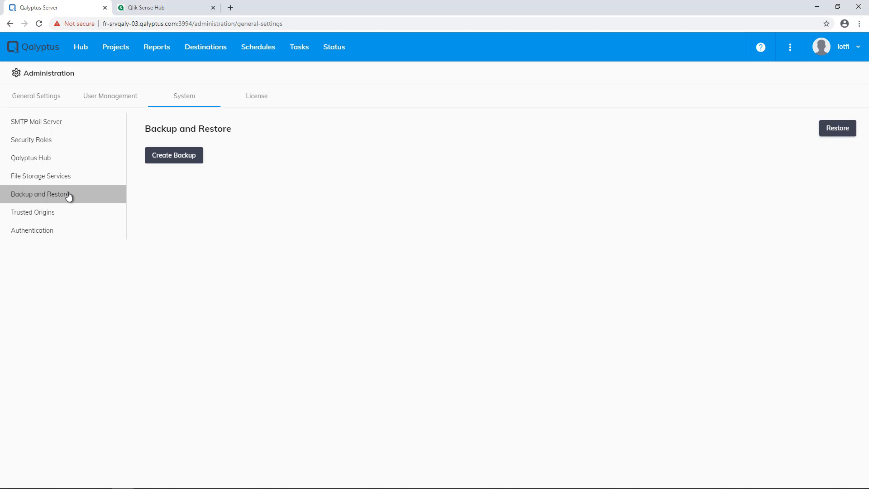
Create a backup named 'Qalyptus backup' running automatically at End of week, and save it.
click(173, 156)
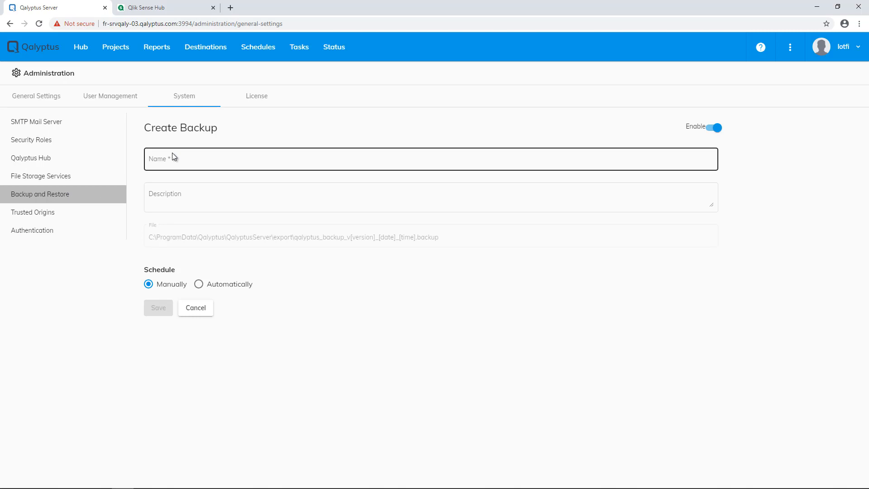
click(172, 156)
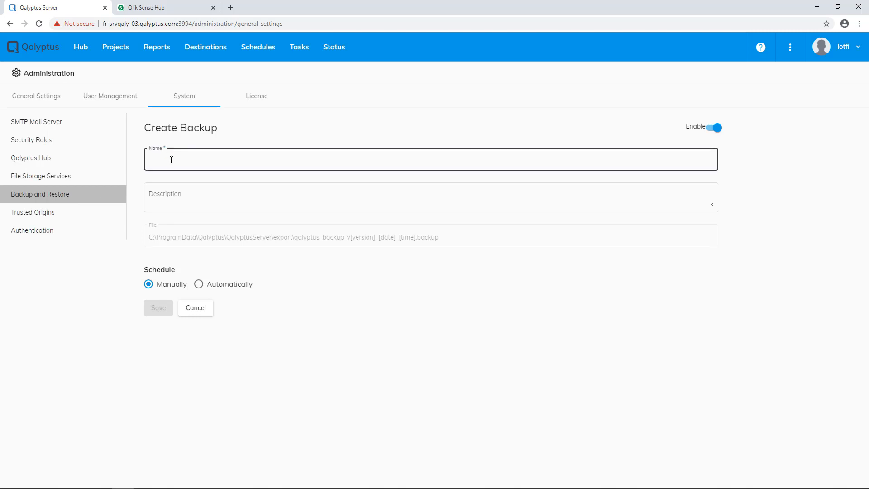
text(Qalyptus)
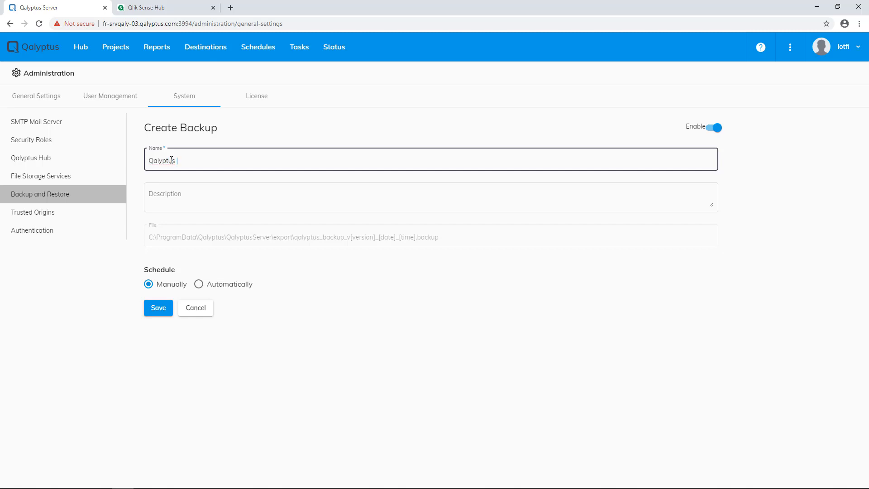
text( backup)
click(198, 284)
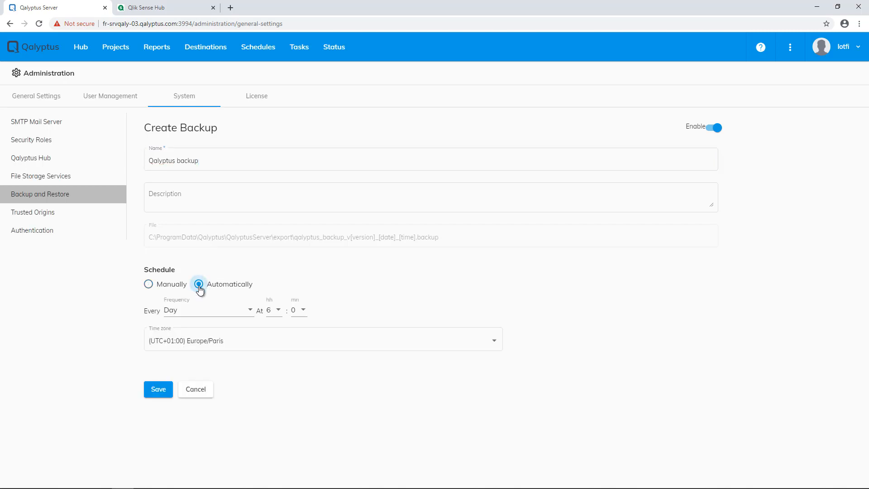
click(197, 309)
click(189, 331)
click(156, 390)
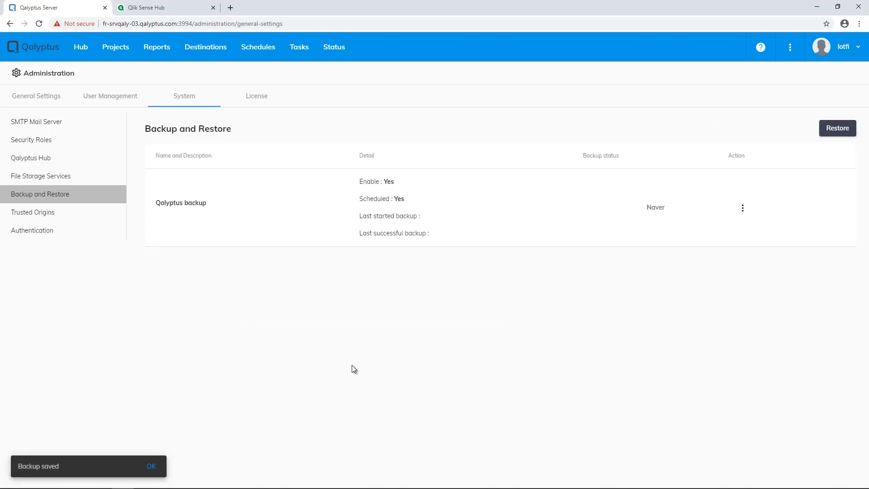
Run the Qalyptus backup now, then start a restore and cancel it without choosing a file.
click(743, 212)
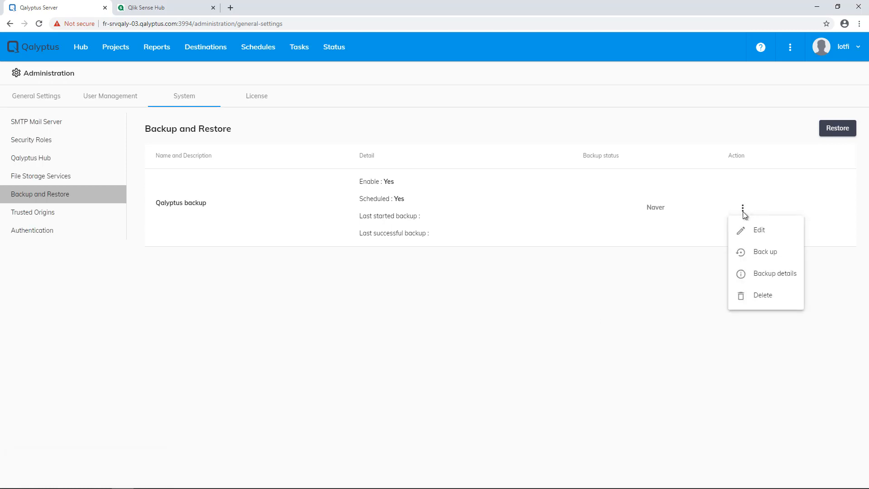
click(764, 254)
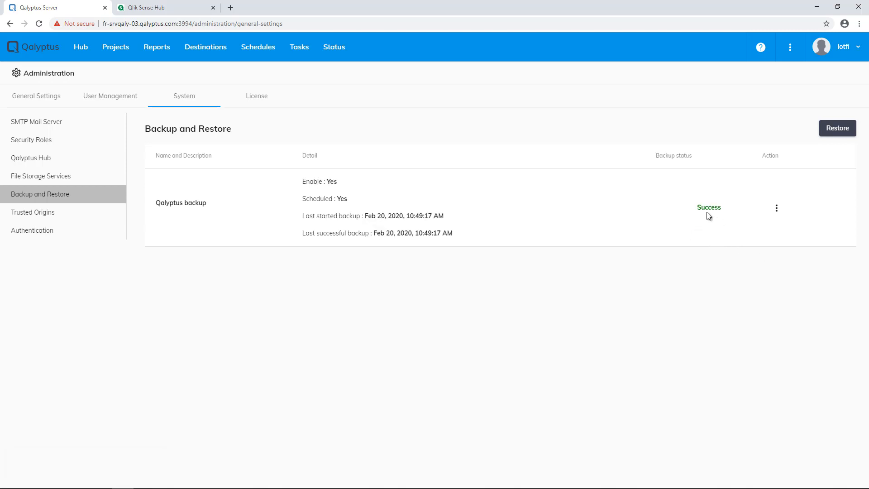
click(836, 130)
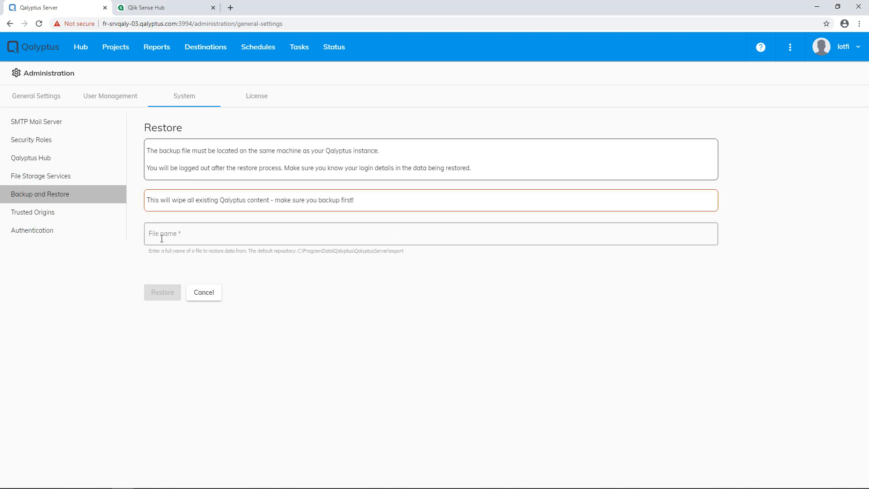
click(212, 238)
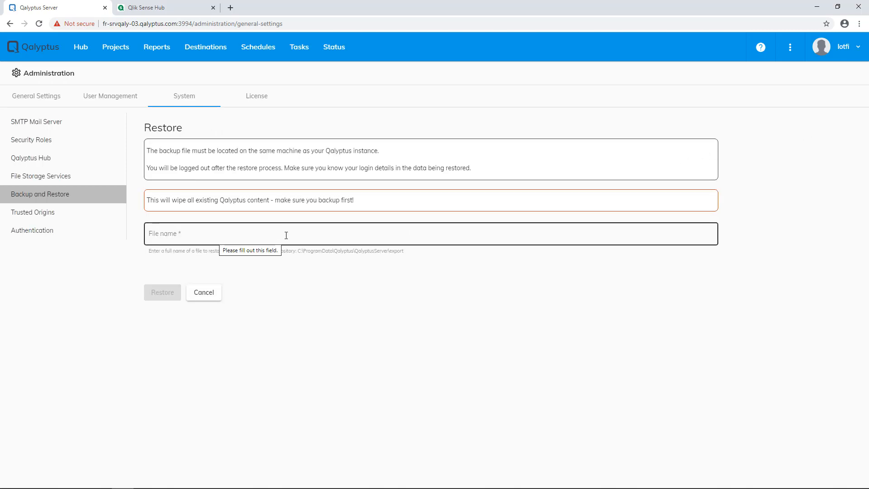
click(289, 253)
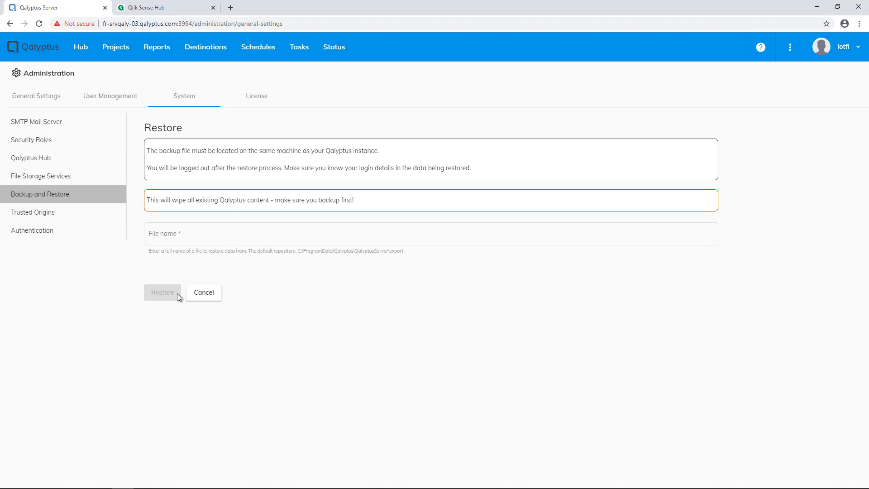
click(204, 293)
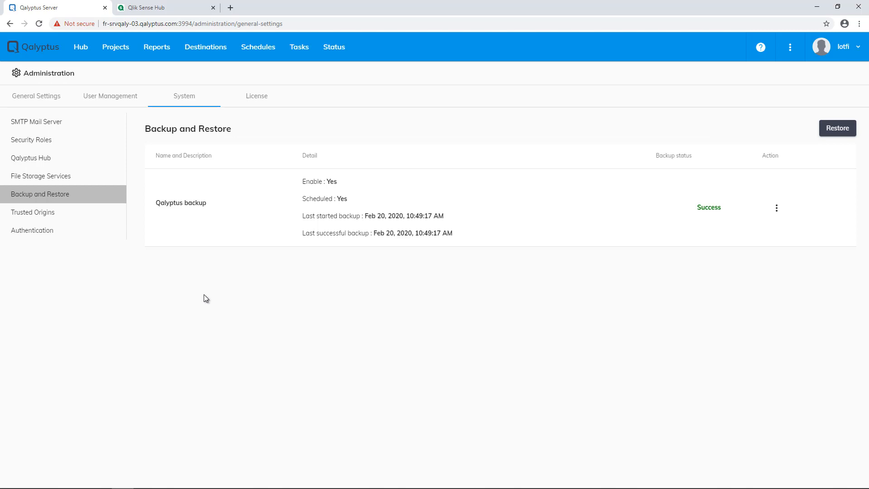
click(78, 220)
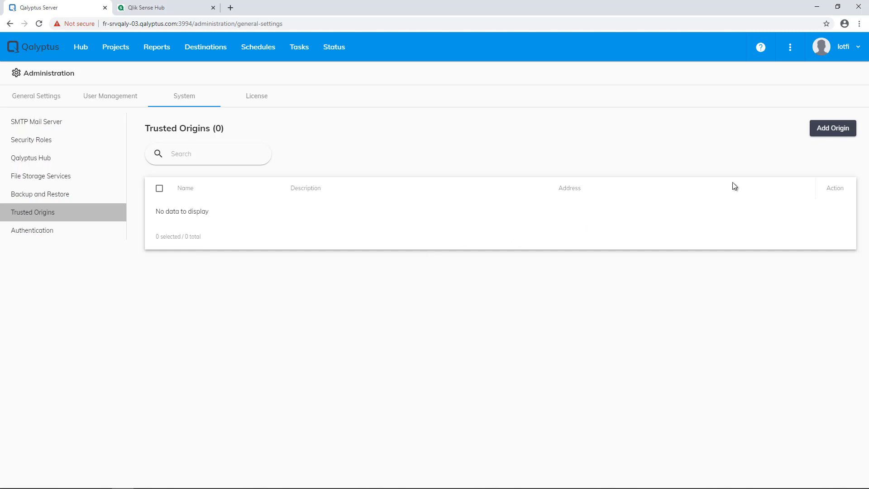
Add a trusted origin named 'Qlik Sense Server' described as 'To use Qalyptus On-Demand'.
click(842, 129)
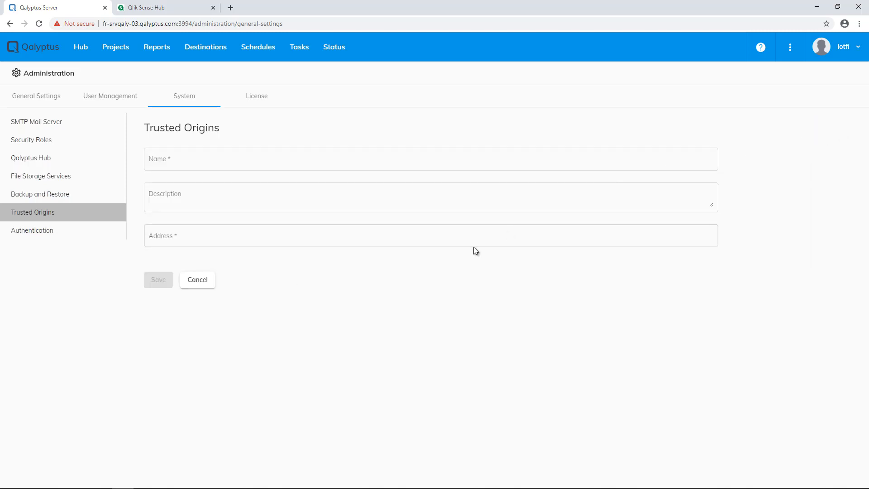
click(357, 163)
click(358, 163)
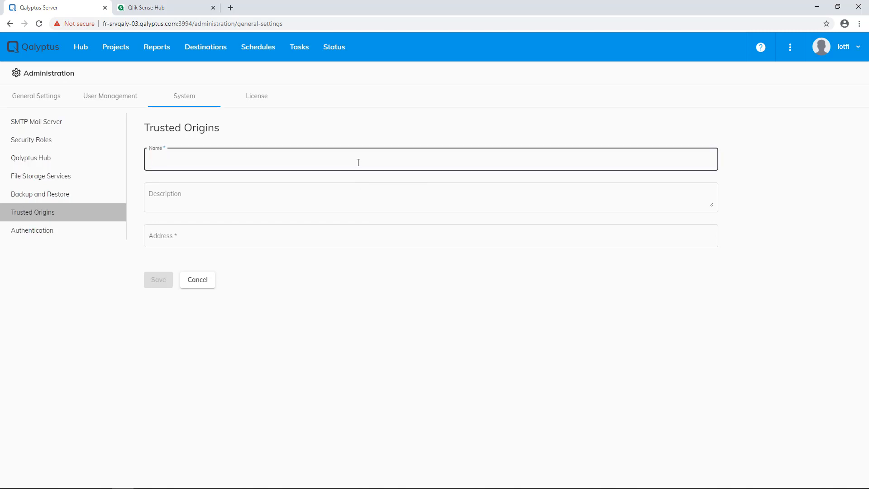
text(Qlik Sense Server)
click(254, 198)
text(To)
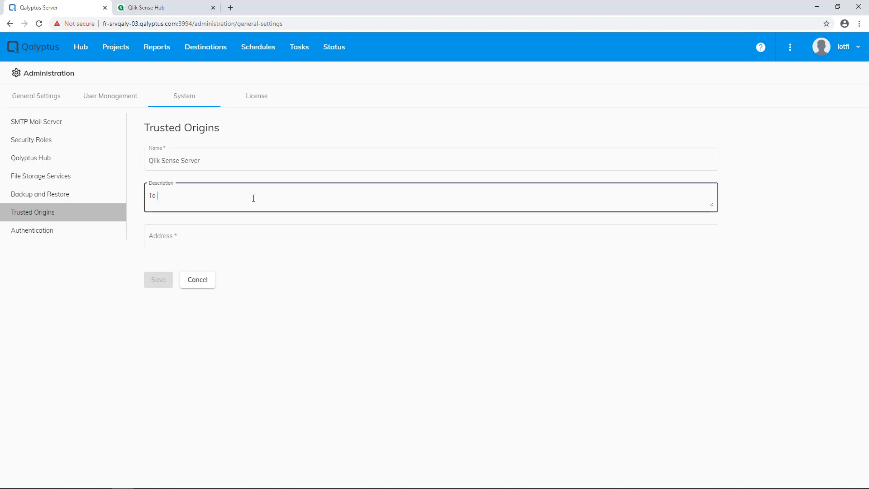
text( use Qalyptus On-Demand)
Copy the Qlik Sense Hub server address for use in the origin's Address field.
click(190, 9)
right_click(138, 24)
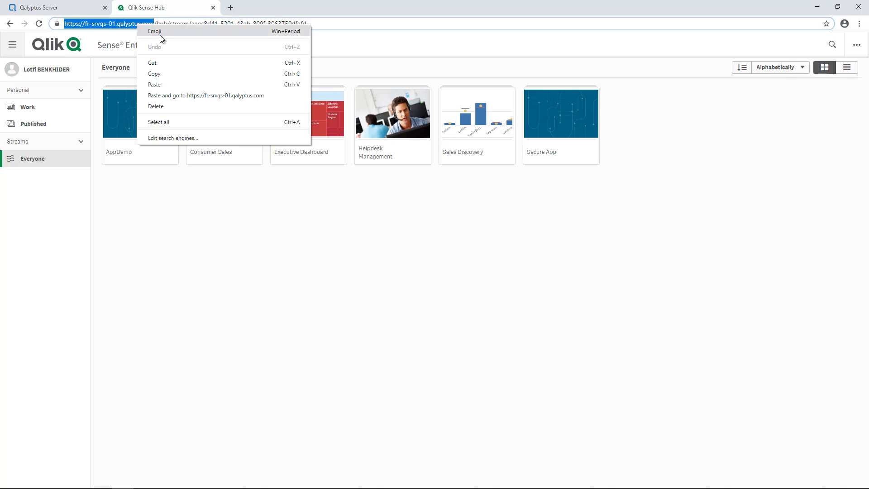
click(158, 73)
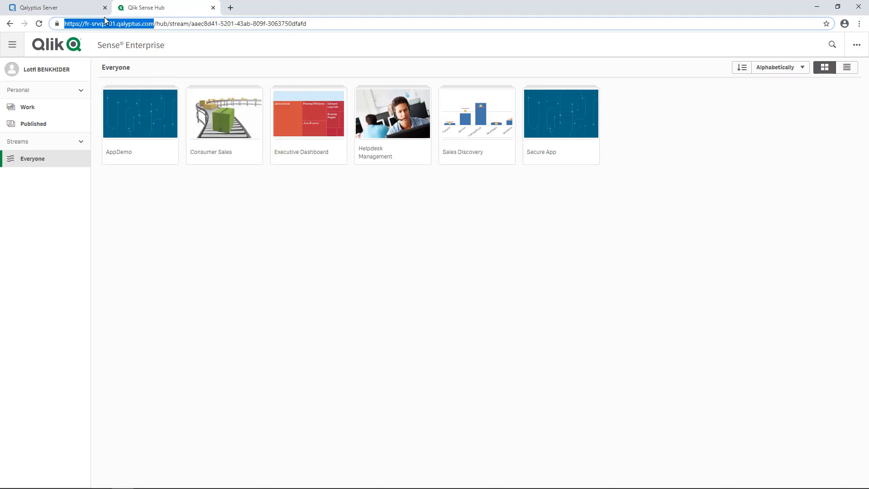
click(85, 7)
click(174, 237)
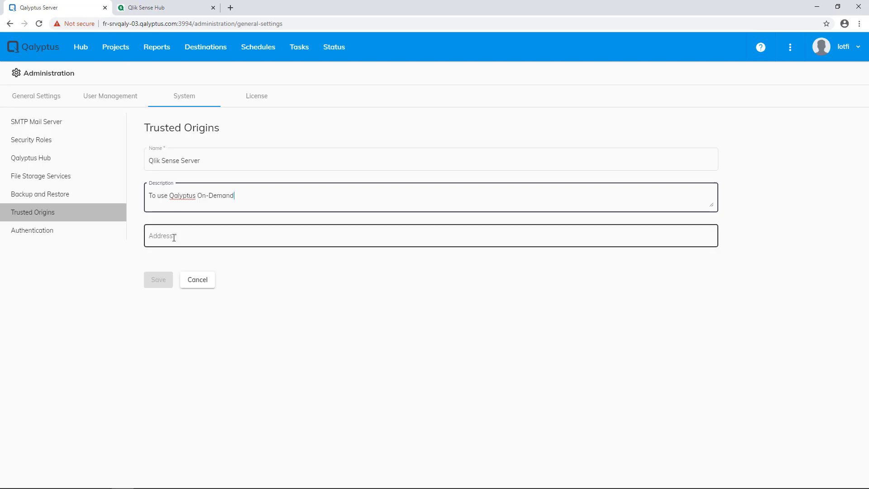
right_click(174, 236)
click(203, 311)
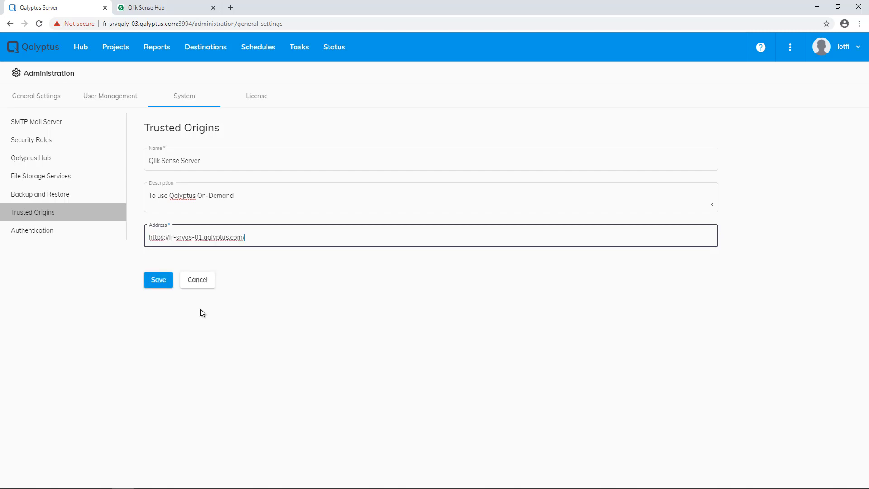
key(BackSpace)
click(157, 283)
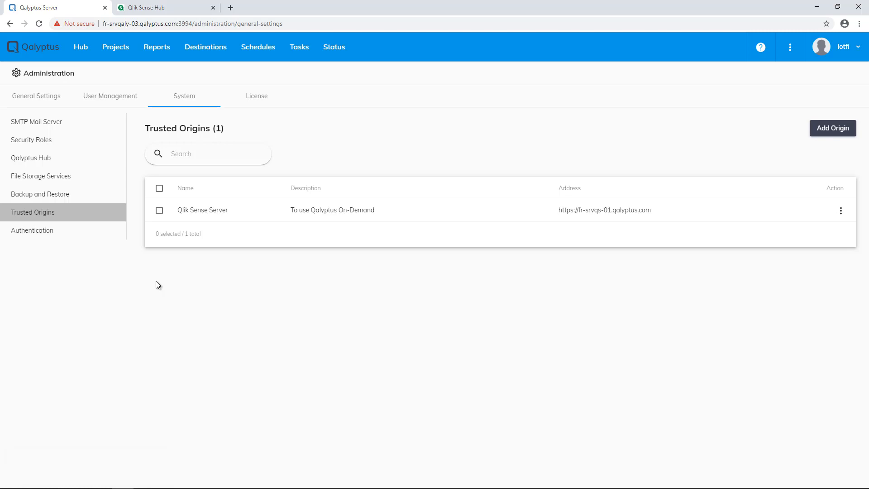
click(64, 238)
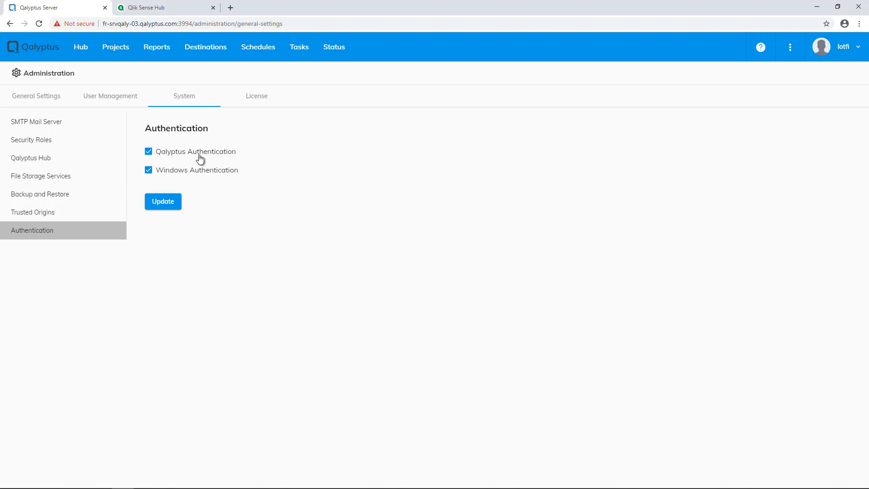
In User Management, browse the Groups and Users Directories pages, then return to the single-user Users list.
click(115, 99)
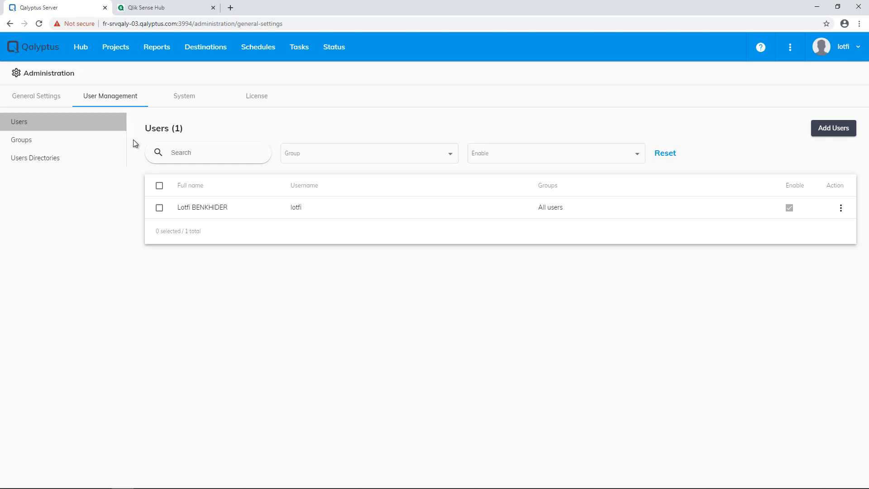
click(96, 146)
click(81, 166)
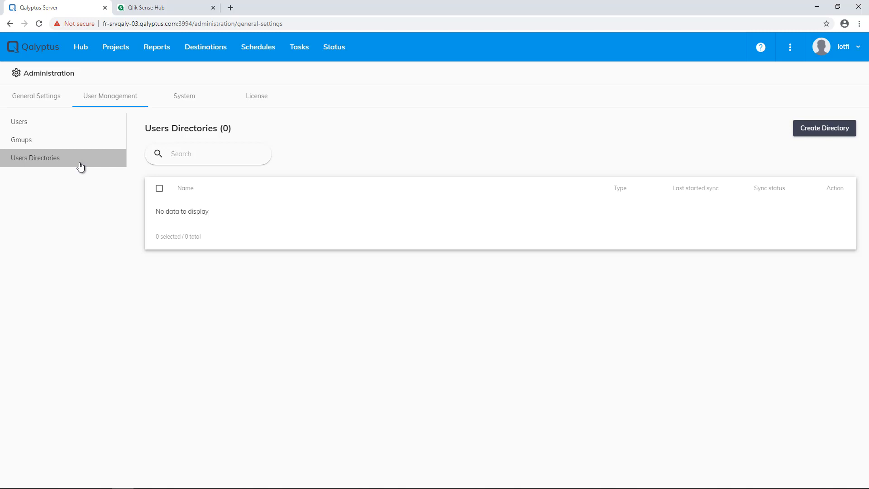
click(90, 127)
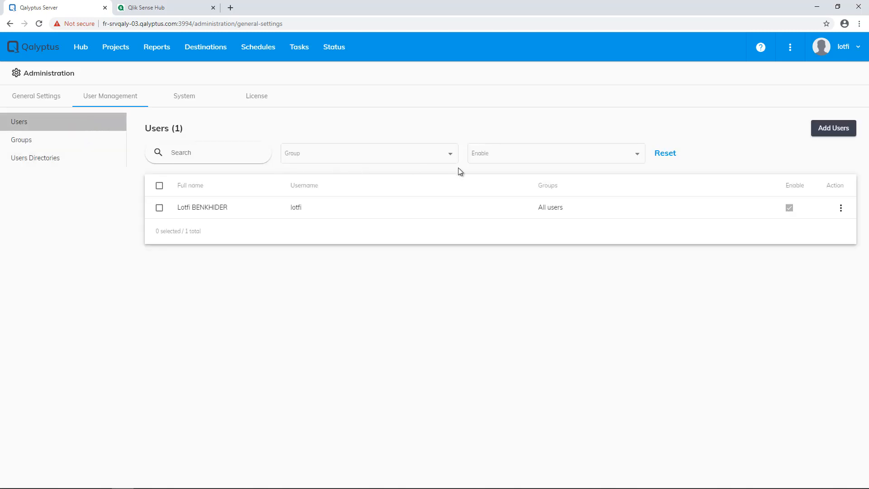
Start a new single user and enter their full name, username, email and QALYPTUS domain account.
click(818, 131)
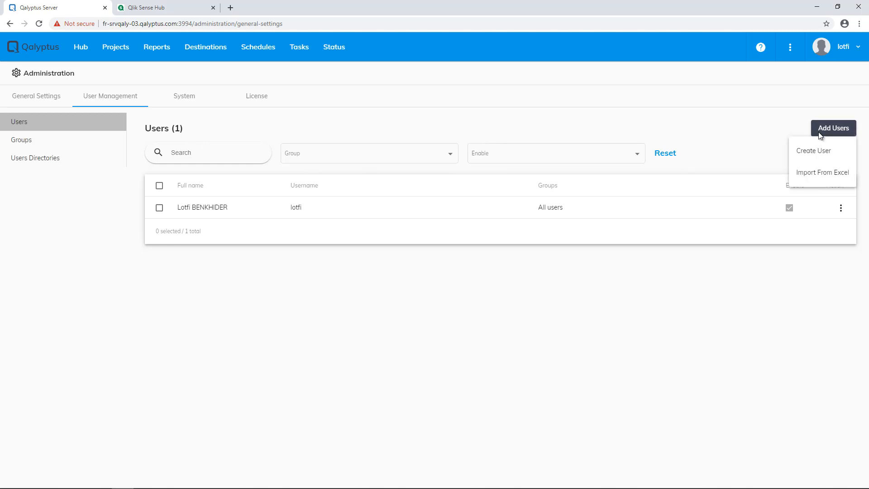
click(825, 156)
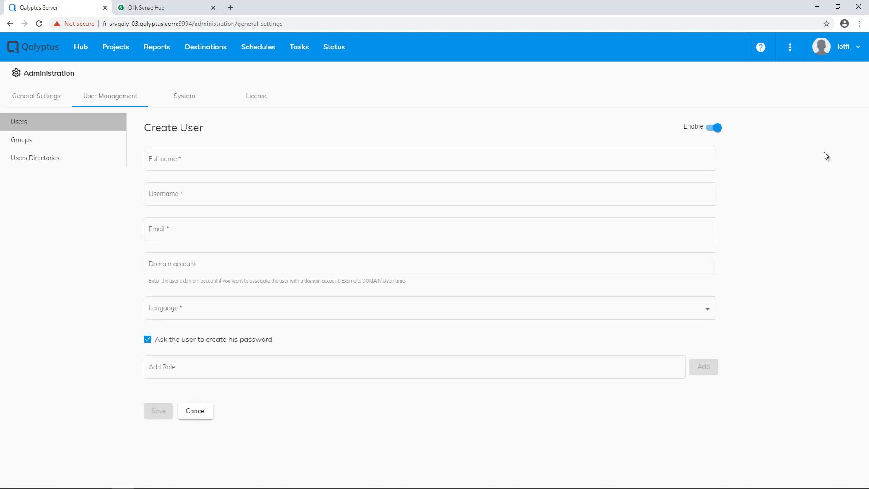
click(205, 162)
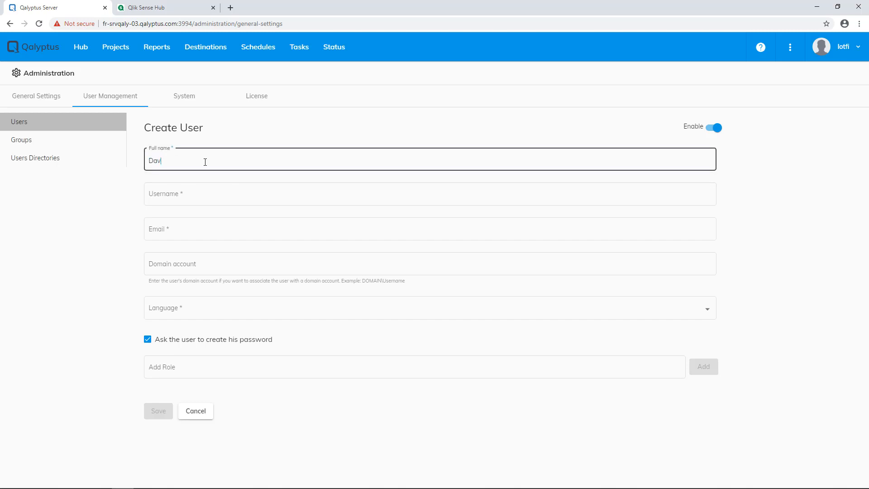
click(189, 195)
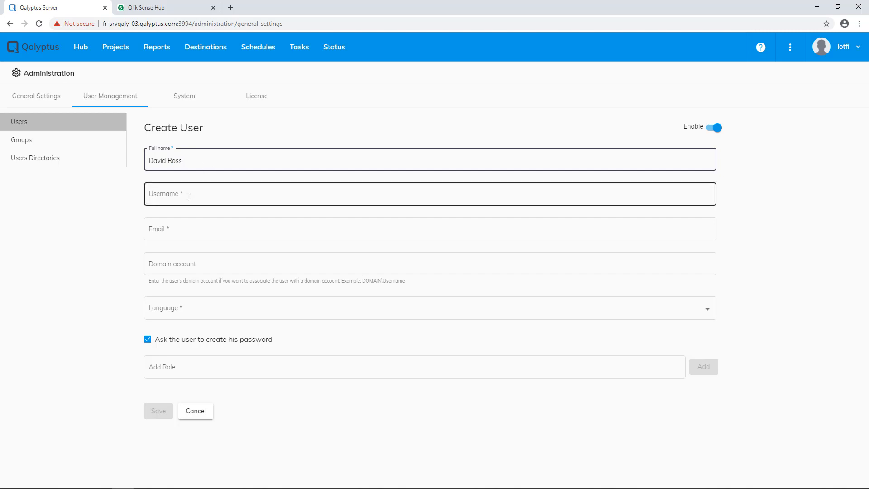
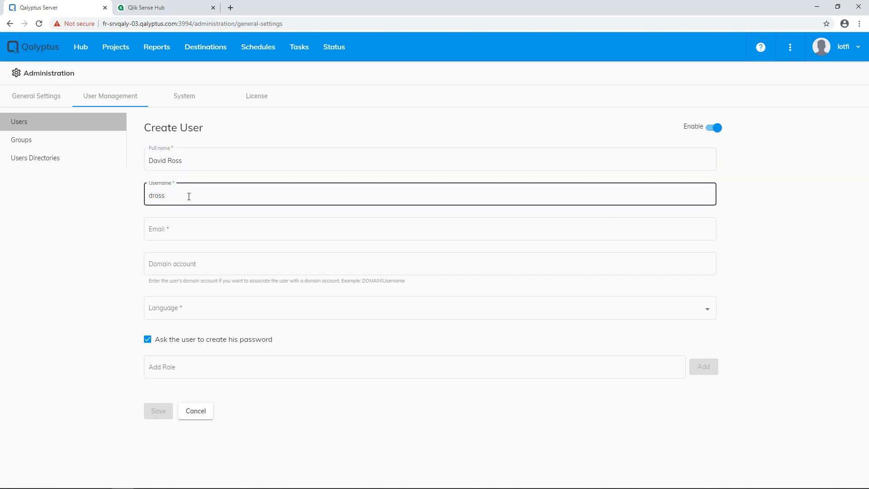
click(179, 229)
text(s)
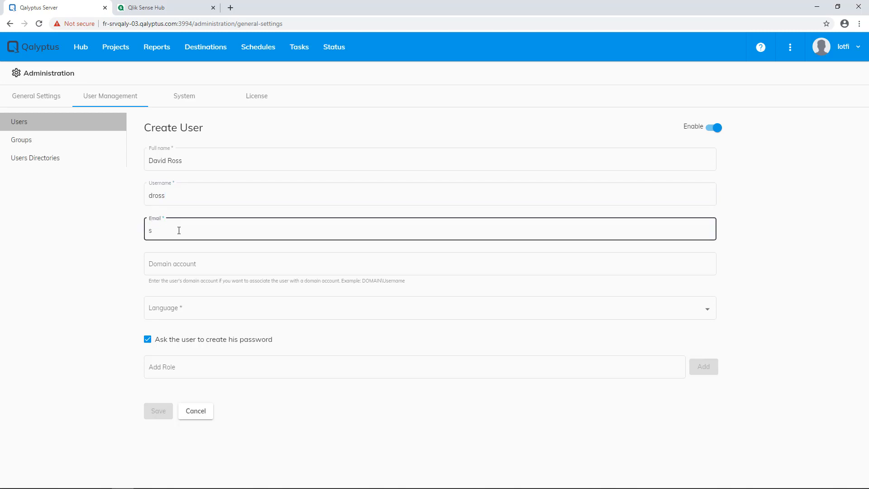
key(BackSpace)
click(173, 264)
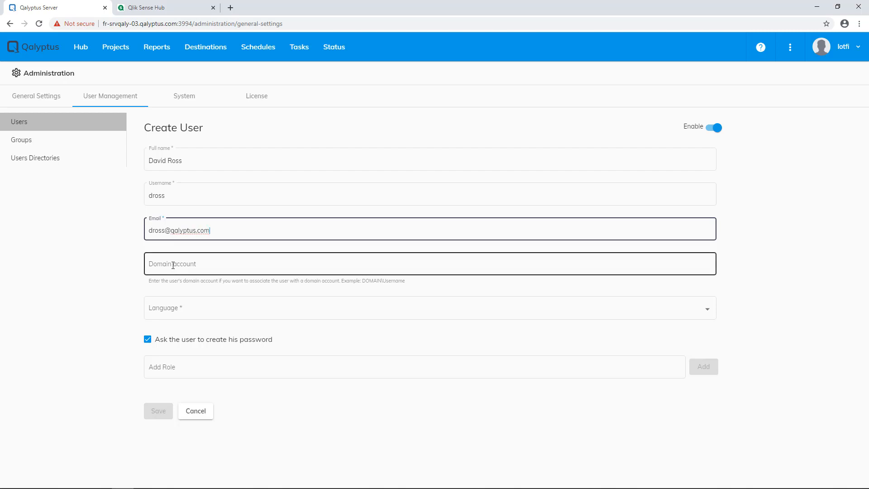
click(173, 265)
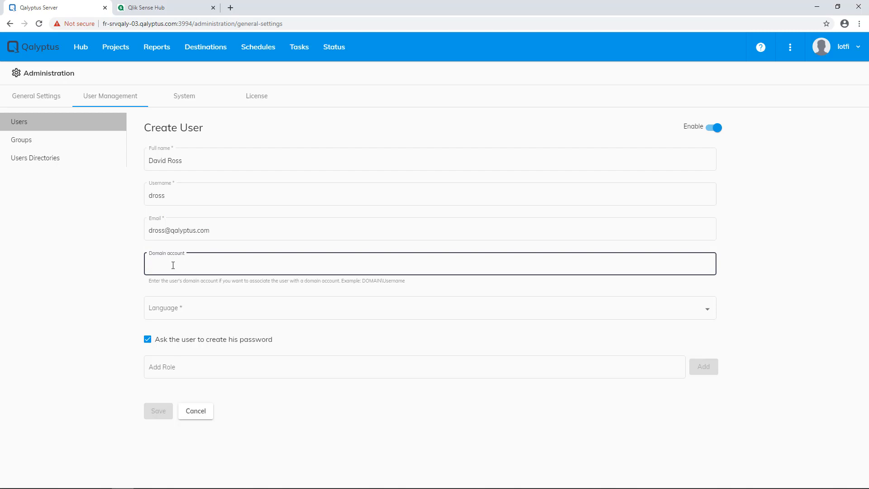
Set the user's language to English, assign the Viewers role, and save the user.
click(171, 309)
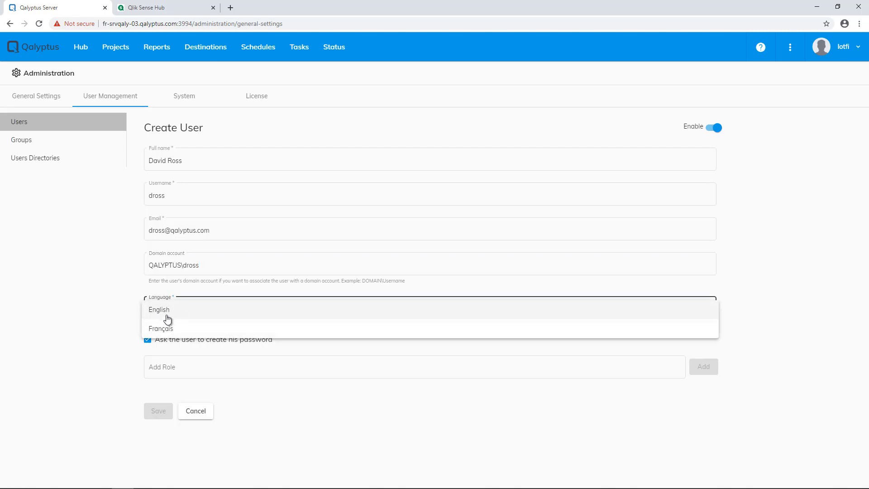
click(168, 312)
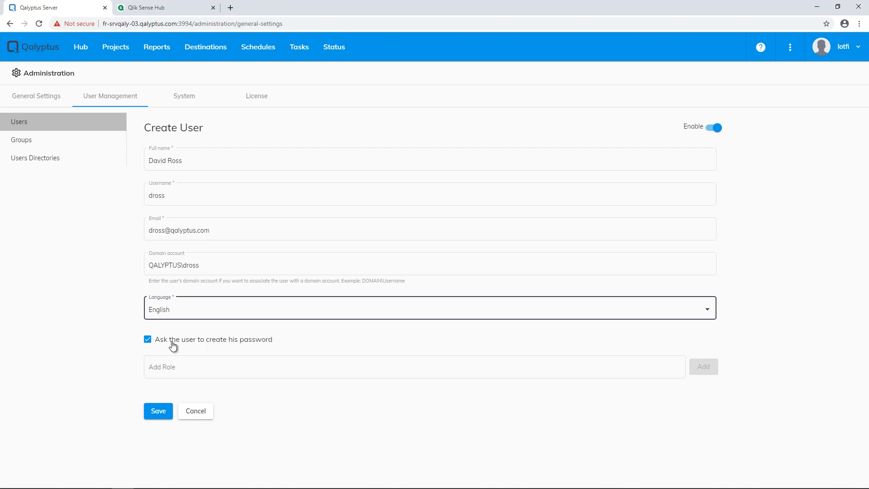
click(187, 367)
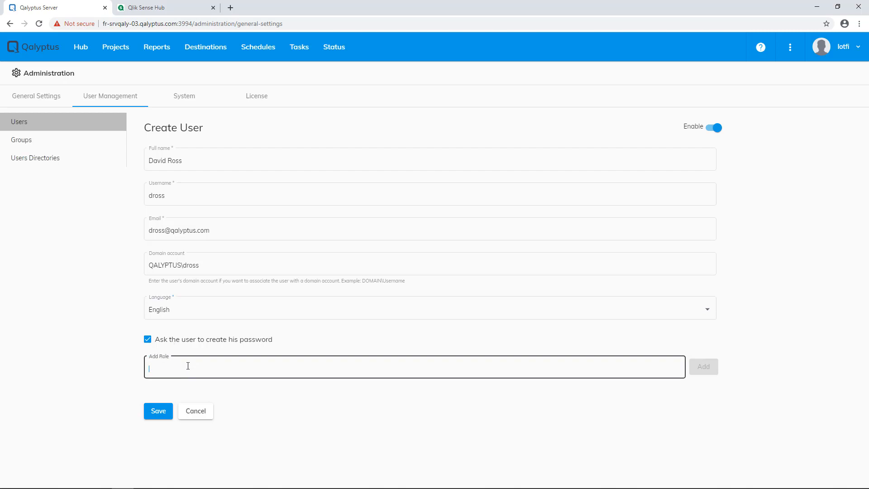
text(u)
key(BackSpace)
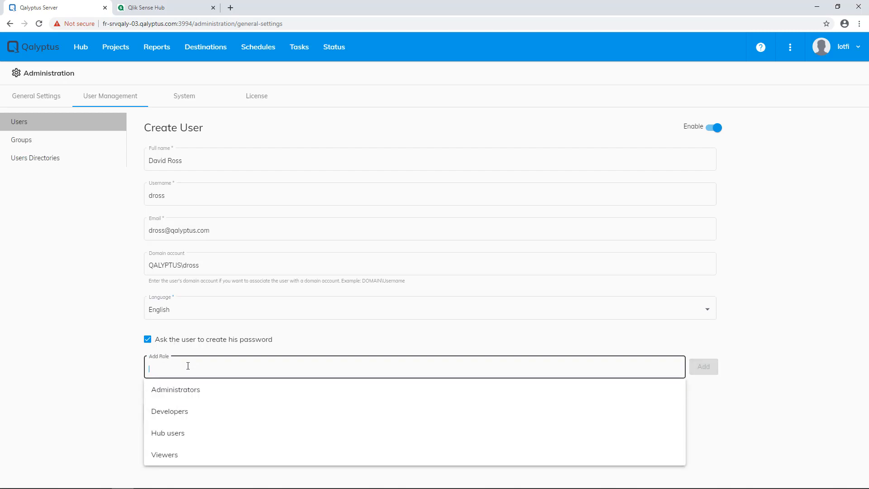
click(175, 454)
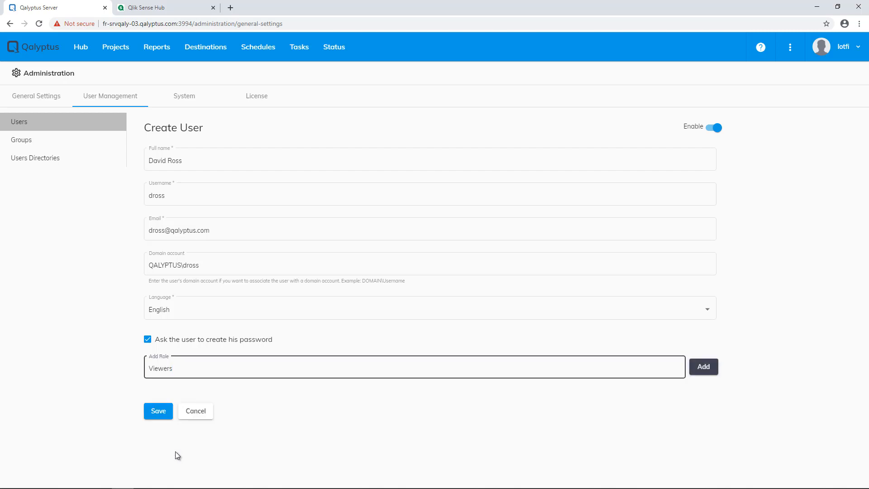
click(157, 416)
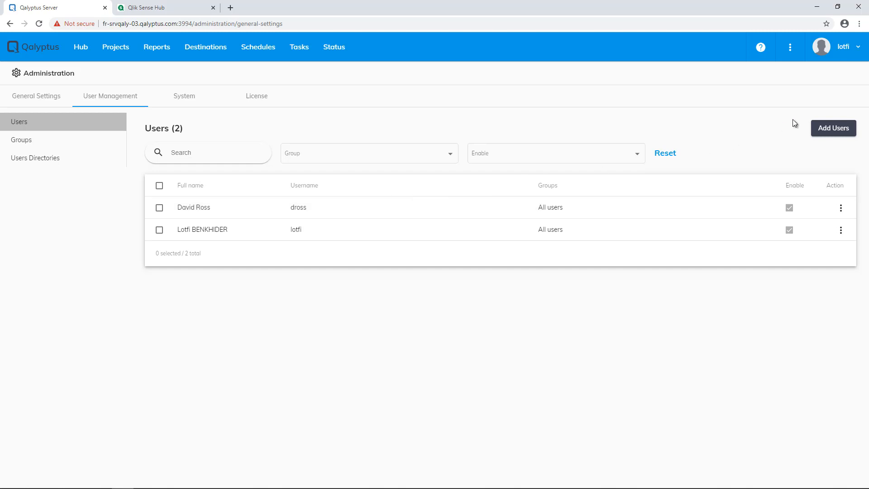
Choose Import From Excel, download the user import template spreadsheet, and open the downloaded file.
click(834, 129)
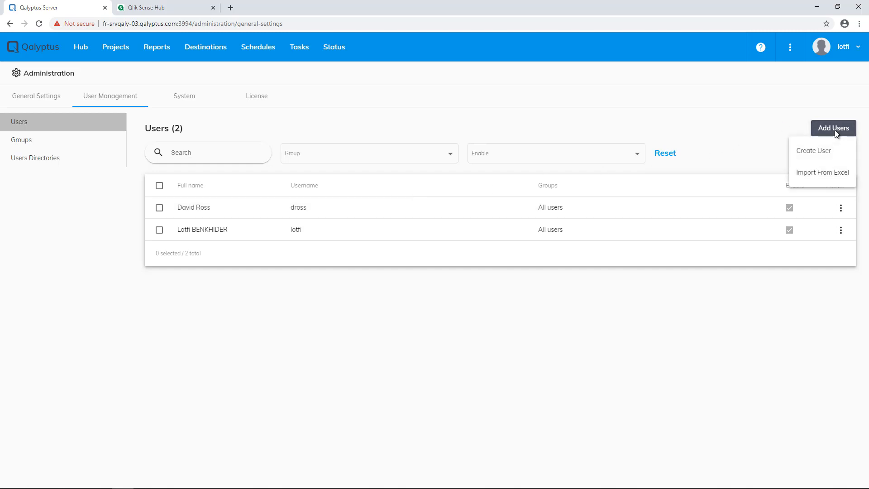
click(817, 175)
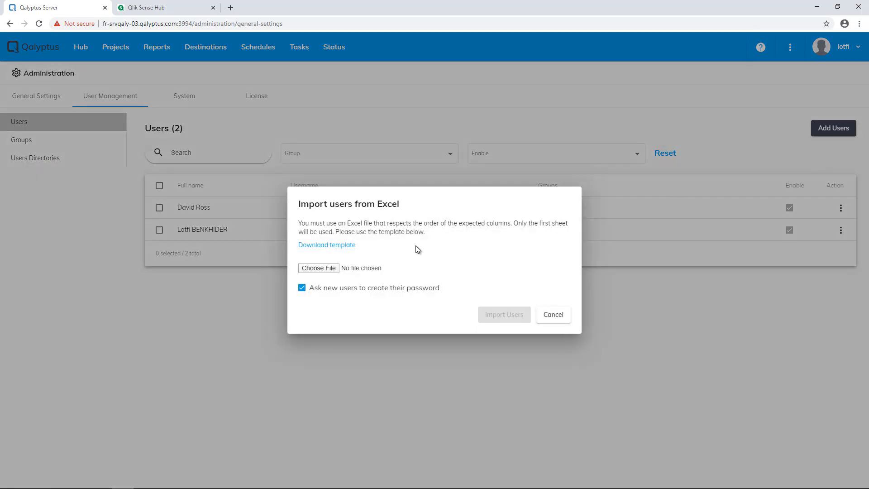
click(343, 248)
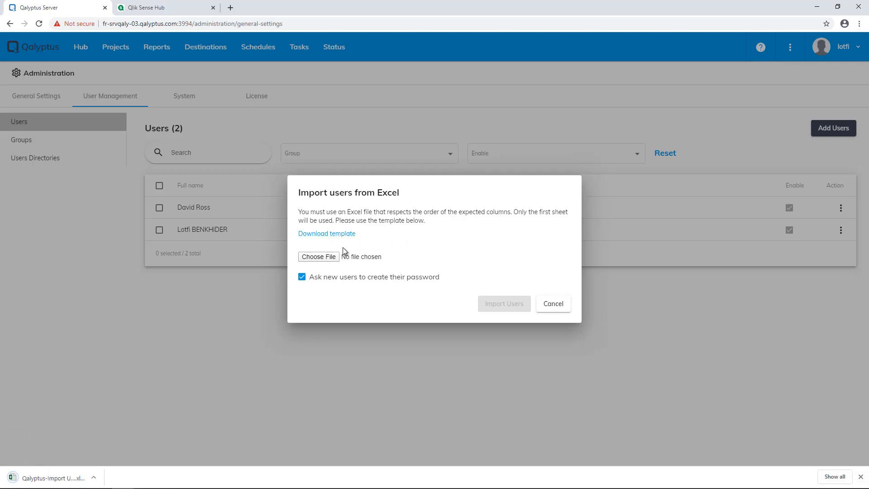
click(45, 478)
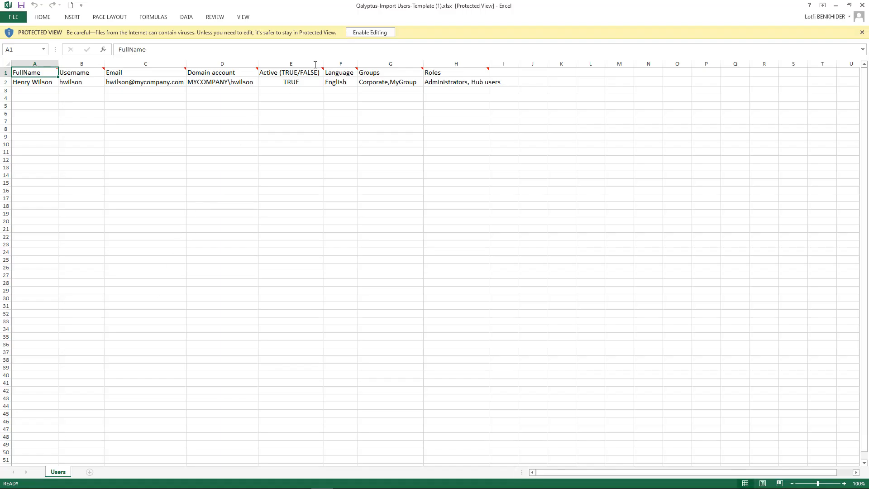
Enable editing and change the domain in cell D2 from MYCOMPANY to QALYPTUS.
click(370, 32)
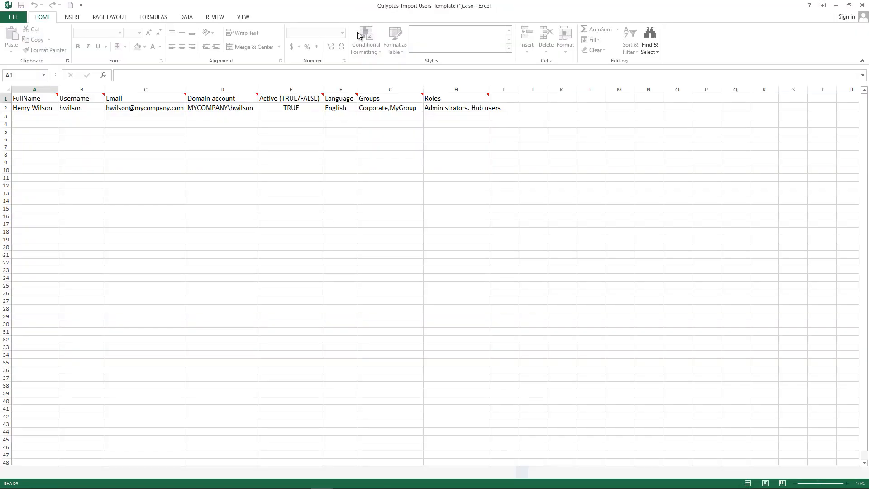
double_click(227, 108)
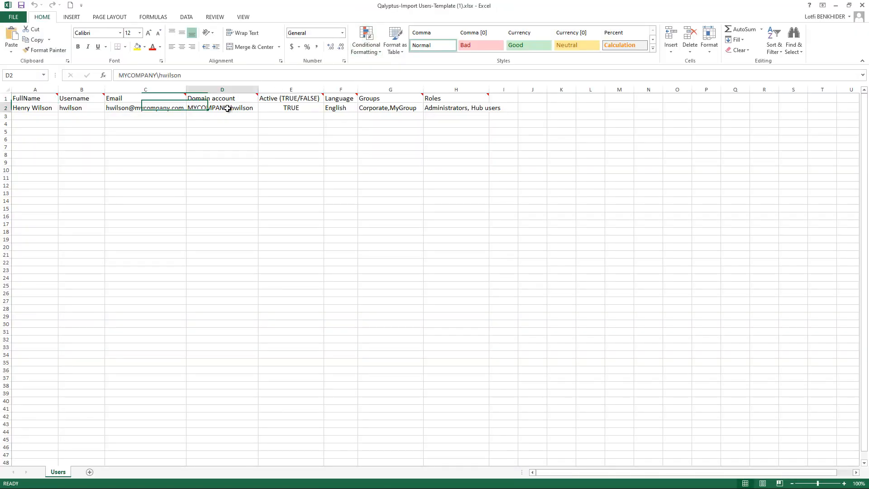
double_click(188, 108)
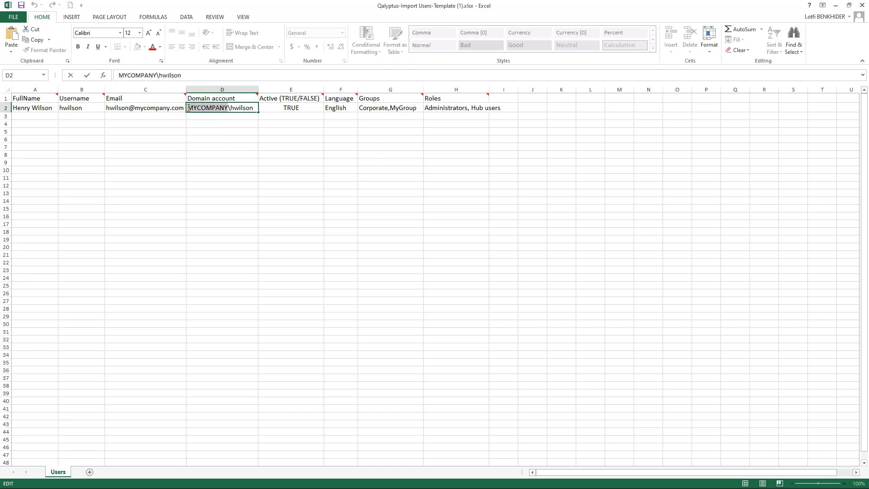
text(QALYPTUS)
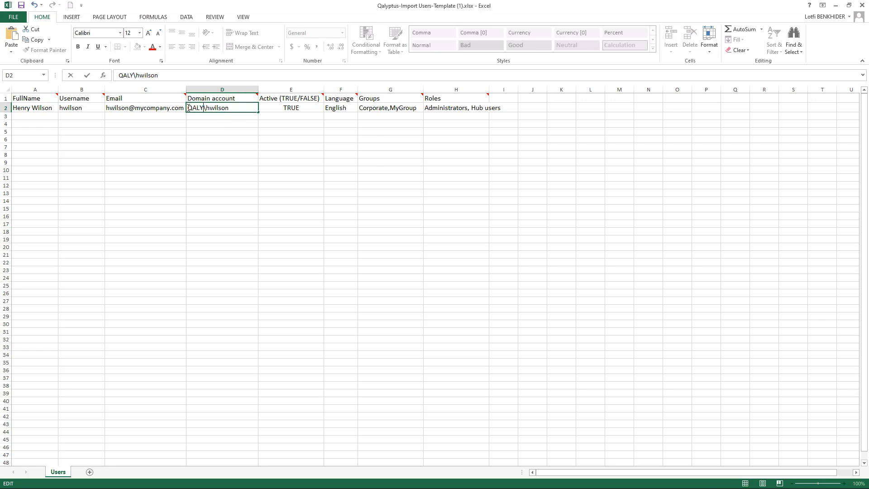
click(270, 108)
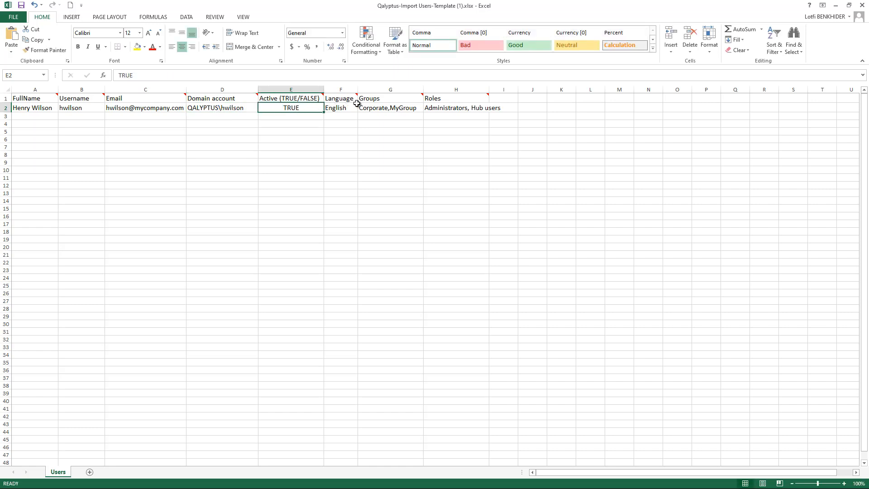
Review the Groups and Roles column notes, then close Excel saving the template changes.
click(376, 99)
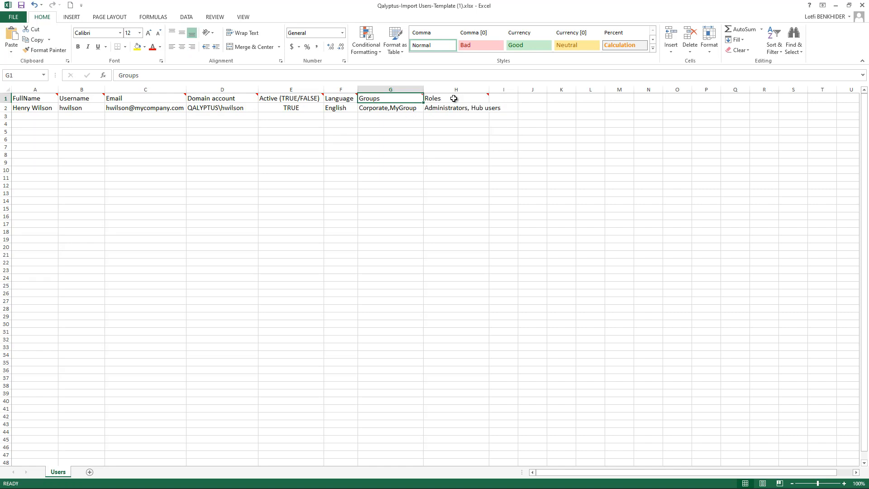
click(465, 98)
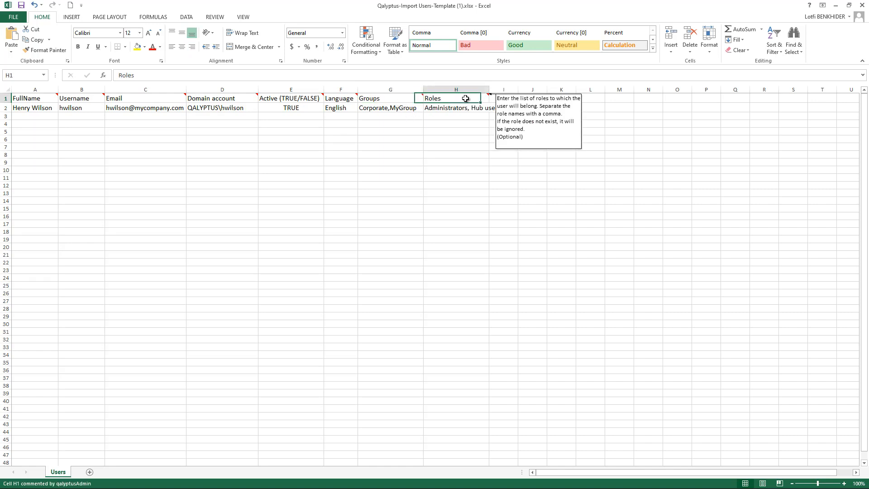
click(861, 5)
click(394, 261)
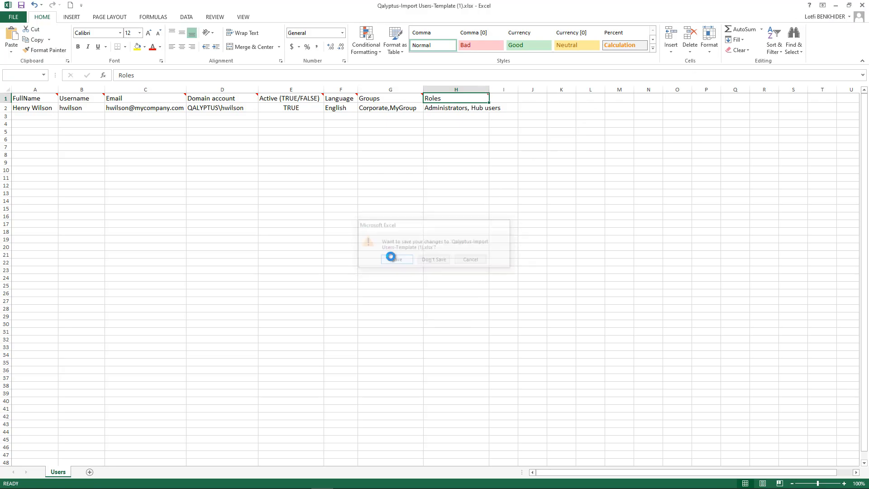
click(322, 273)
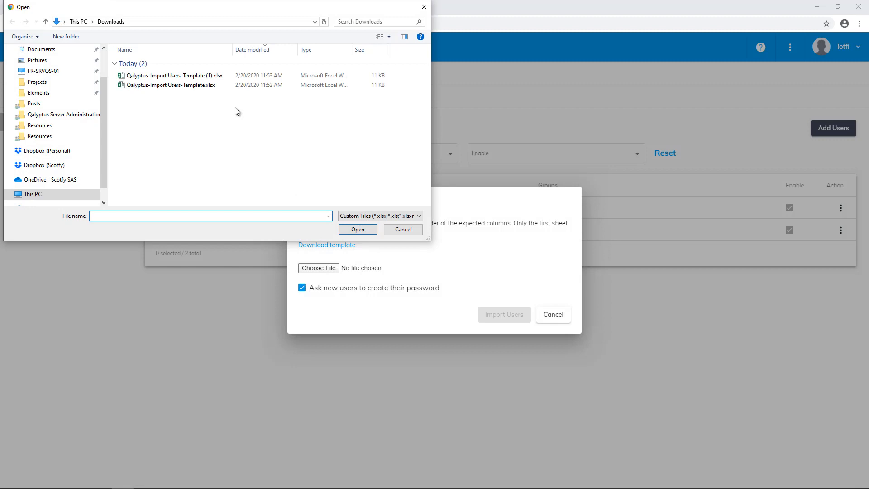
Import users from Qalyptus-Import Users-Template (1).xlsx and dismiss the import summary.
double_click(210, 76)
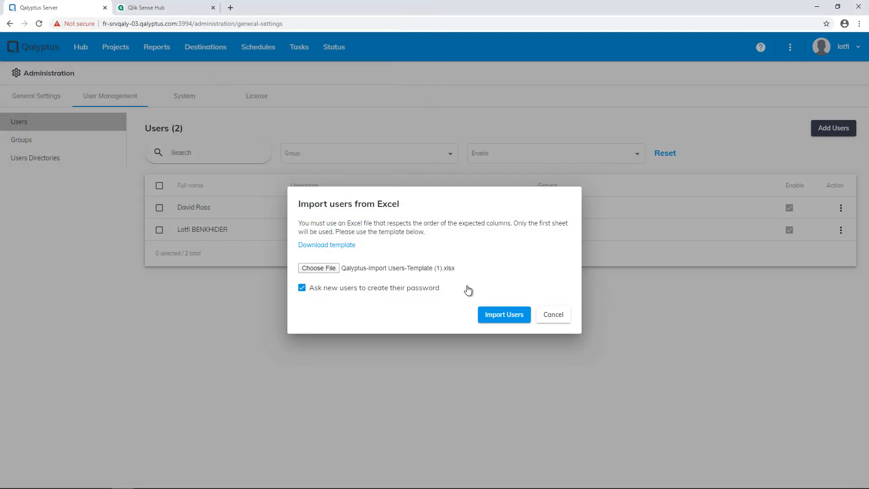
click(503, 314)
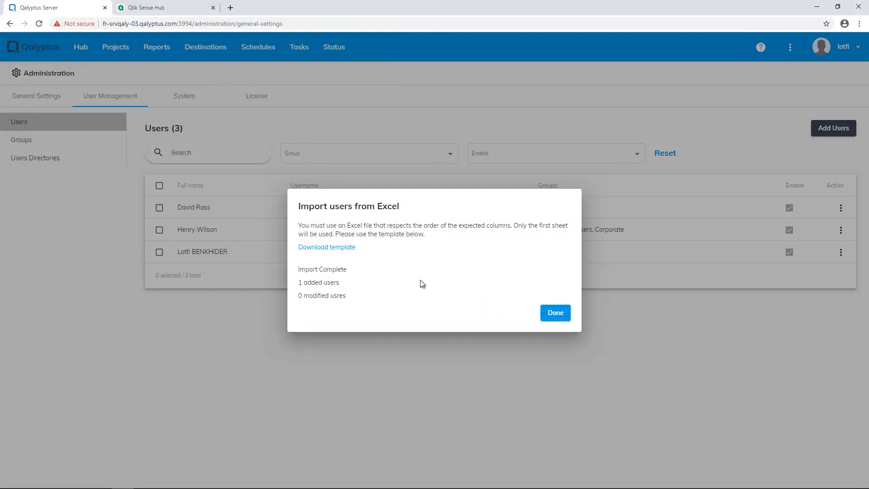
click(558, 313)
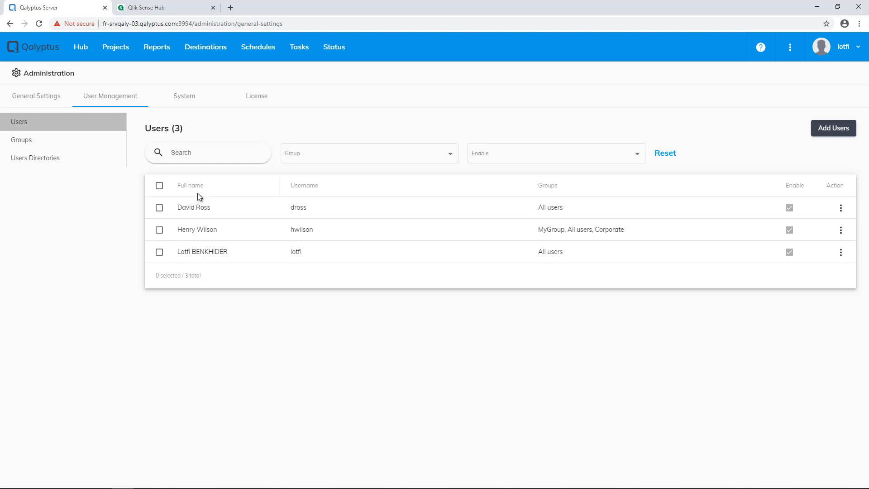
Check the groups created by the import, then list the available directory types, Active Directory and Azure AD.
click(70, 147)
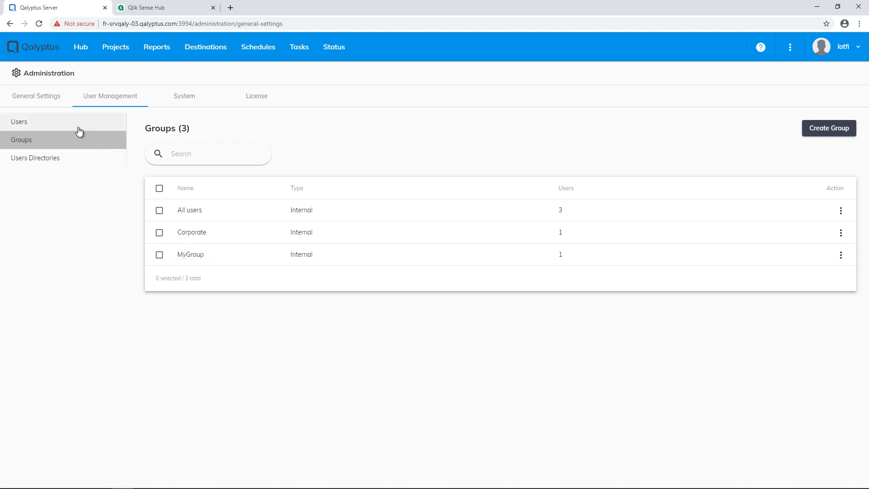
click(58, 162)
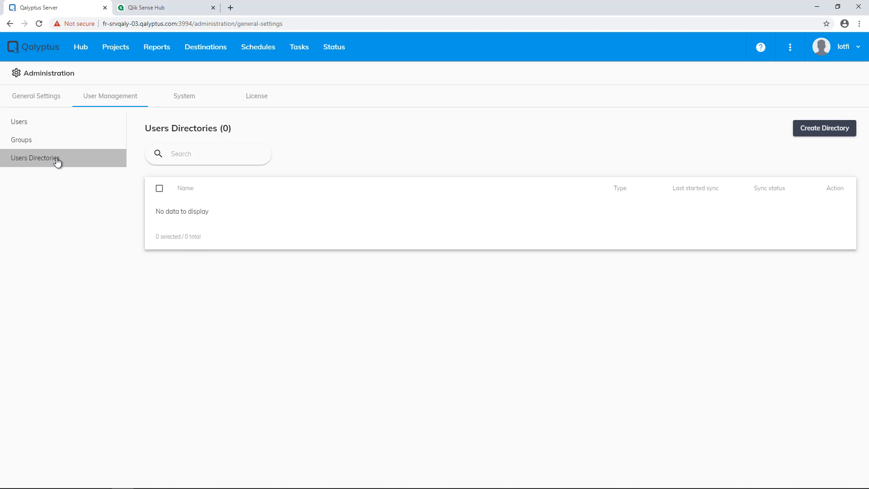
click(802, 130)
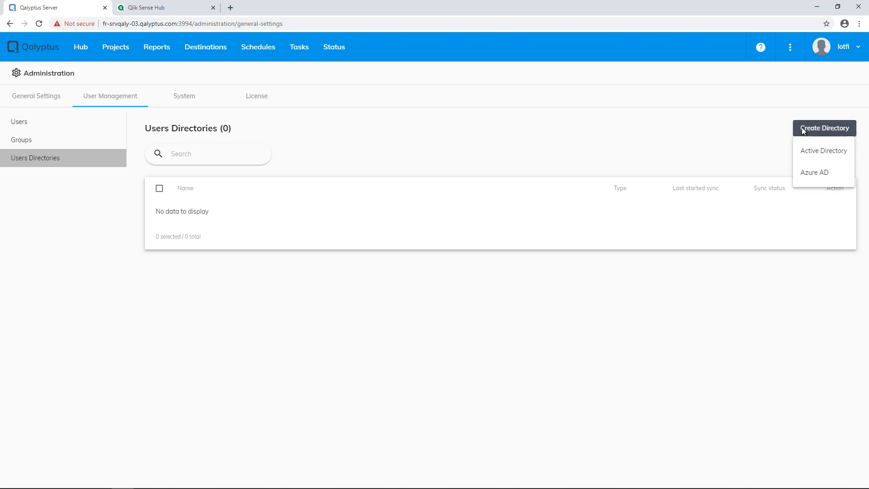
Start an Active Directory named 'My Active Directory' with group prefix ad_ and path LDAP://qalyptus.com.
click(813, 151)
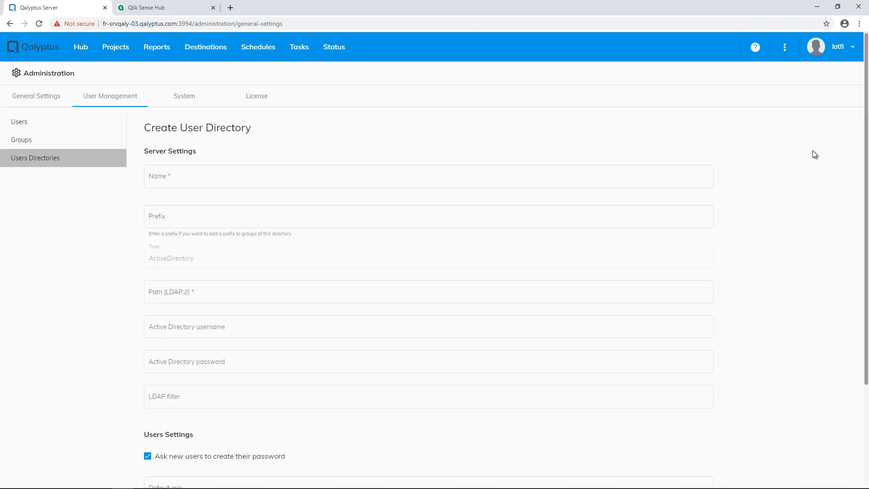
click(593, 183)
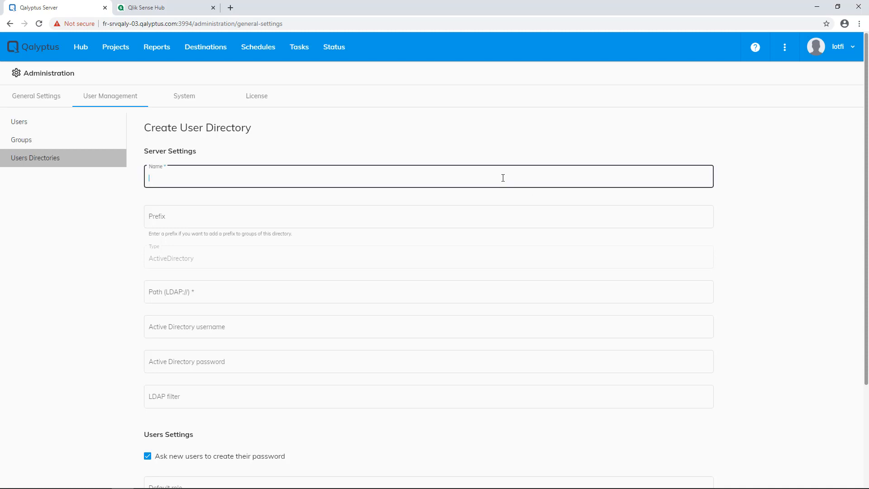
text(My Active Directory)
click(247, 215)
text(ad_)
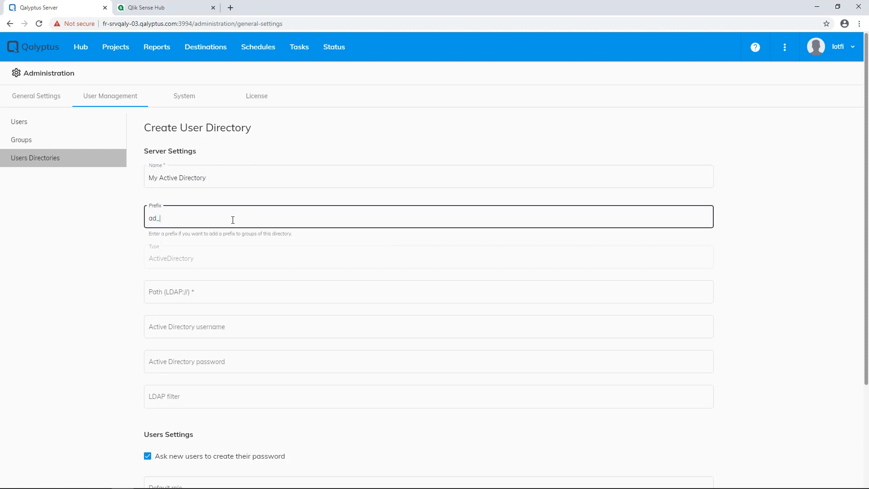
click(188, 289)
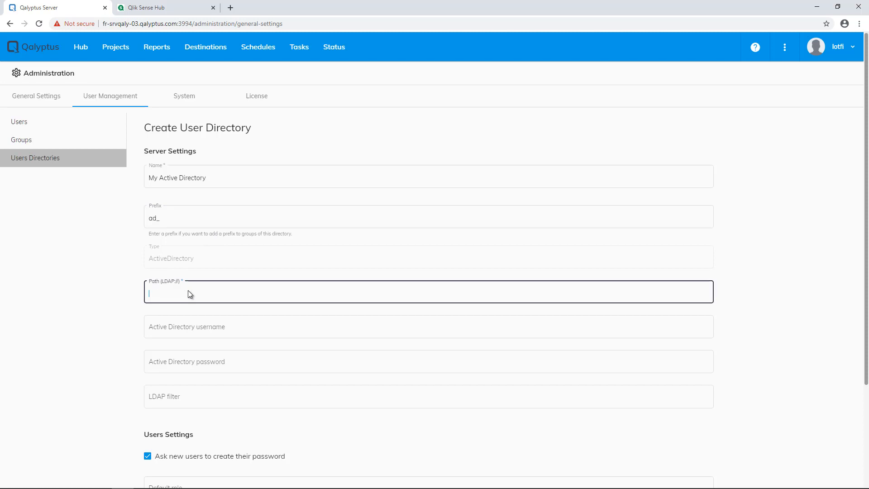
text(LDAP://qalyptus.c)
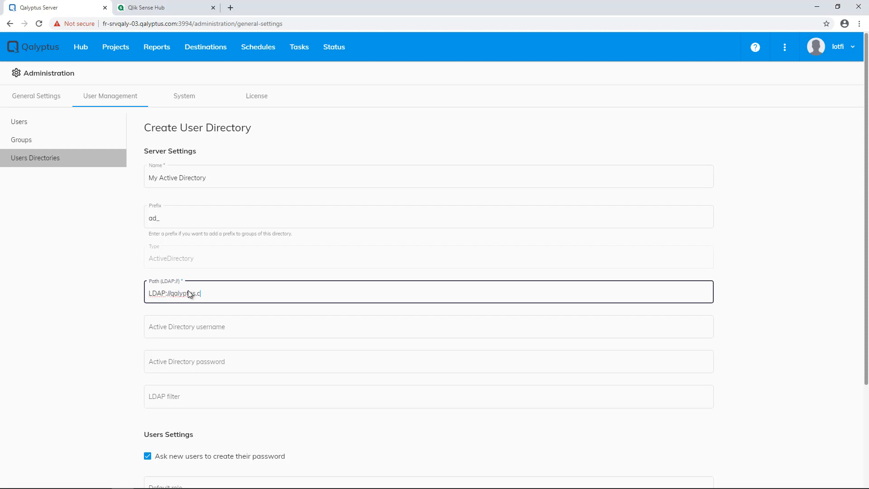
text(om)
click(180, 323)
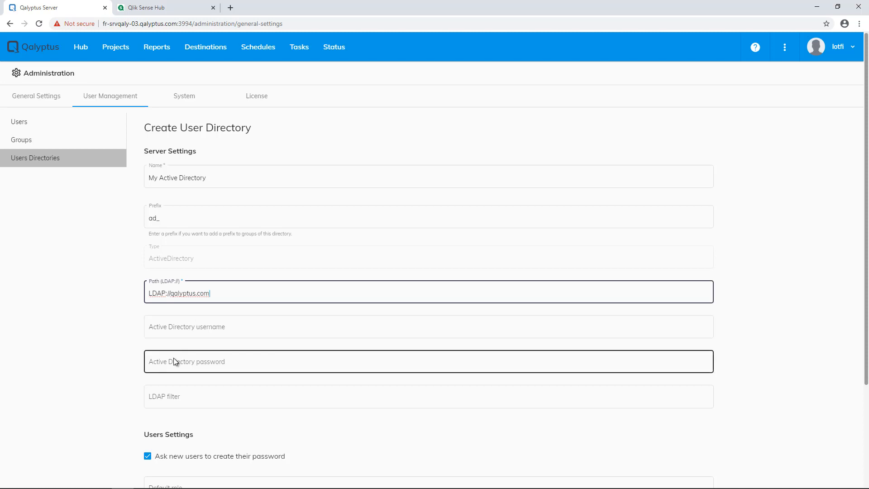
Set default role Hub users and automatic sync at end of week, hour 7, then save.
scroll(122, 402, down, 3)
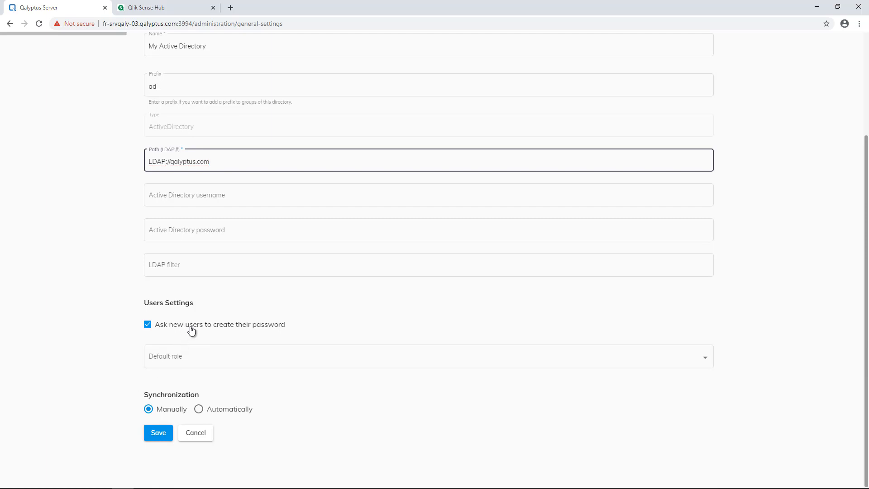
click(206, 358)
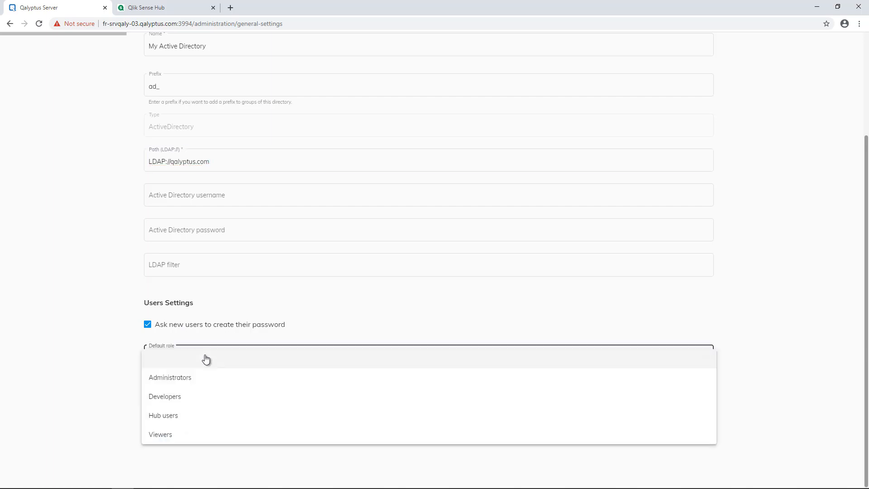
click(174, 421)
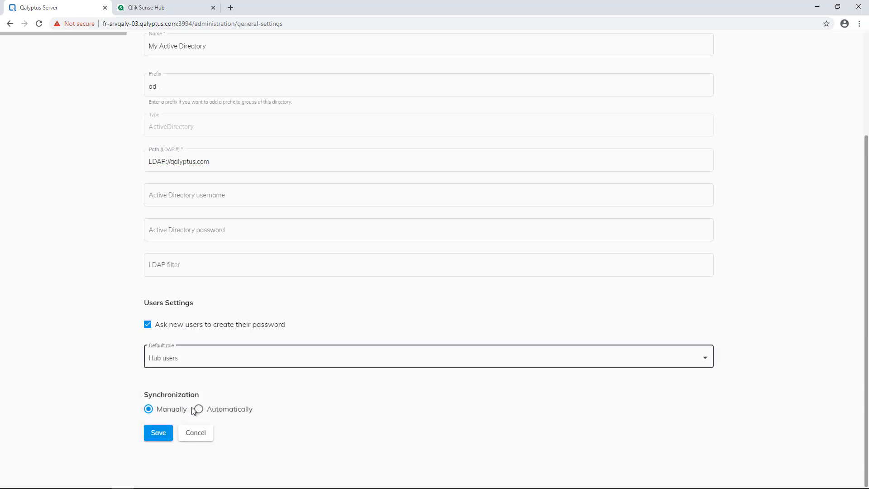
click(199, 410)
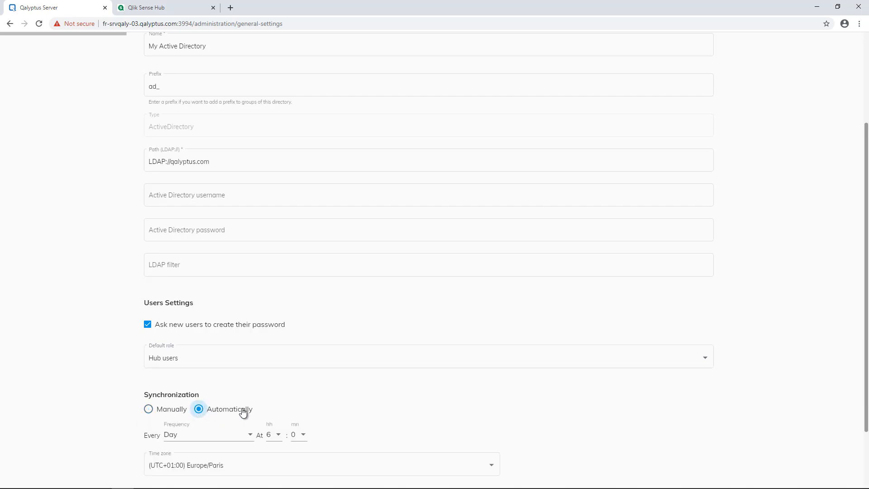
scroll(242, 410, down, 2)
click(206, 355)
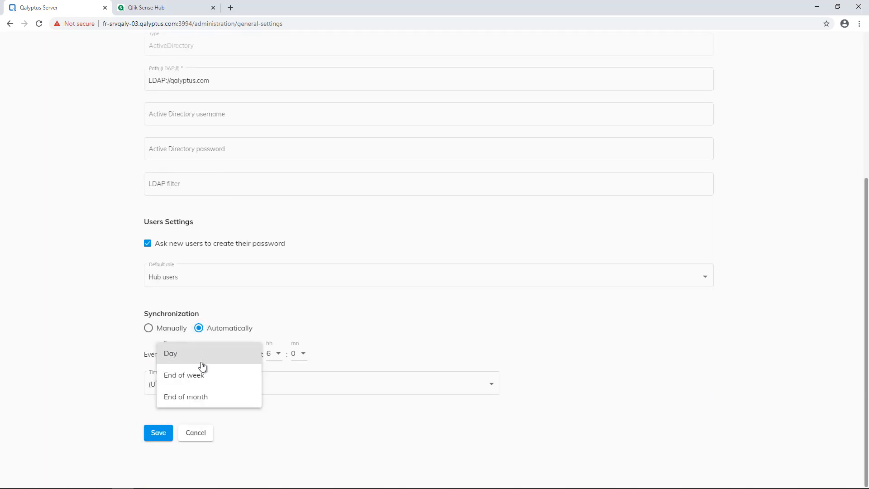
click(200, 375)
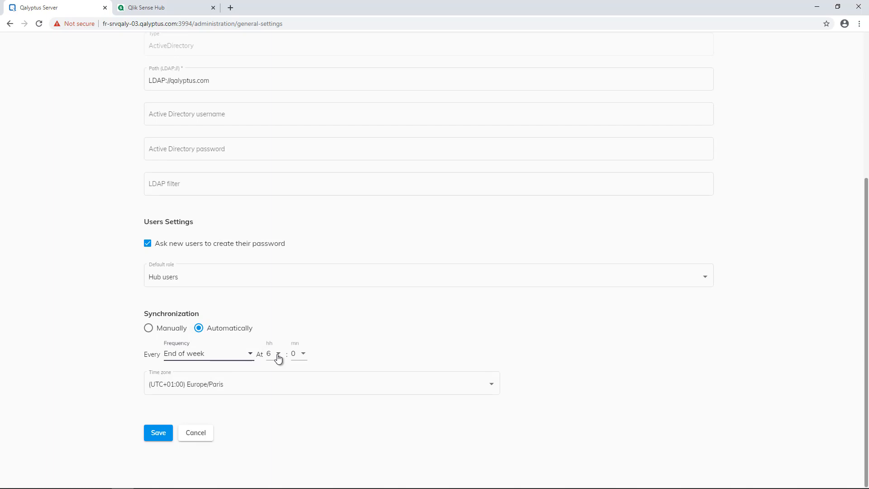
click(278, 359)
click(275, 375)
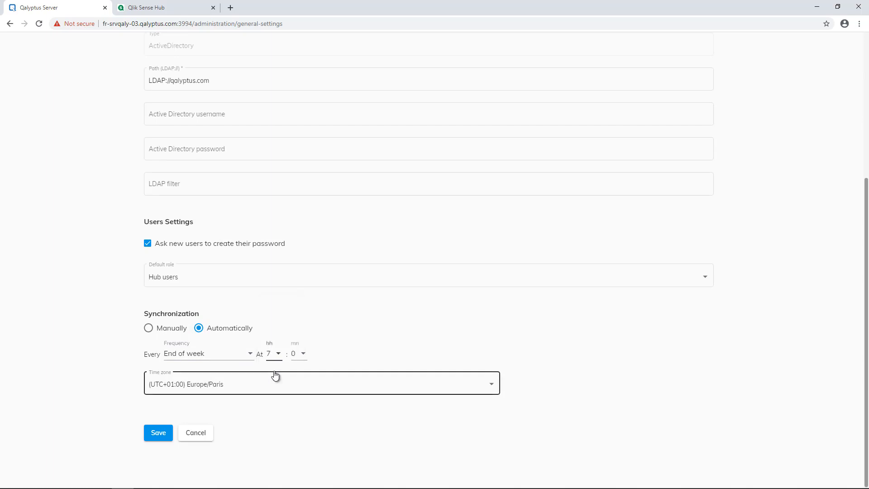
click(158, 434)
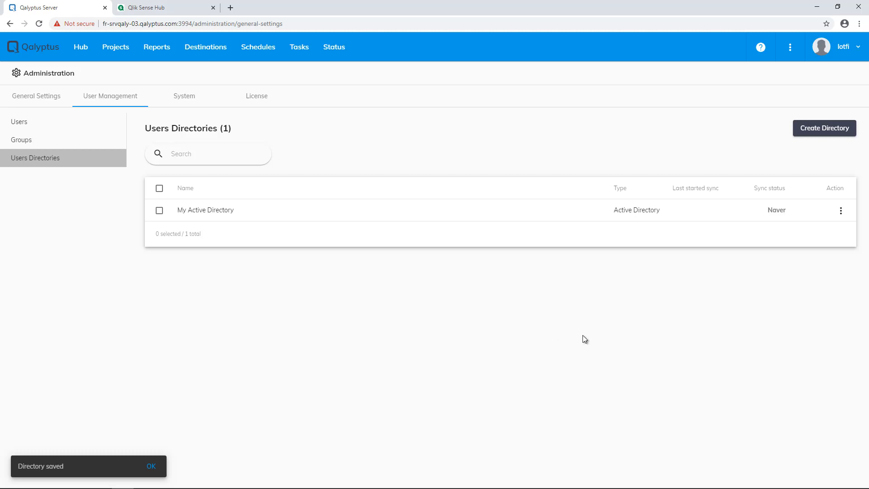
Synchronize My Active Directory, then review the resulting 9 users and ad_ groups.
click(840, 211)
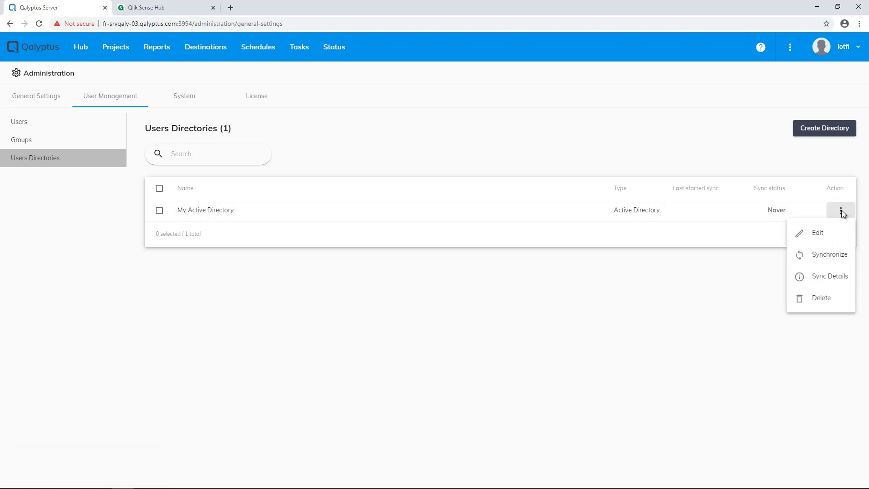
click(838, 255)
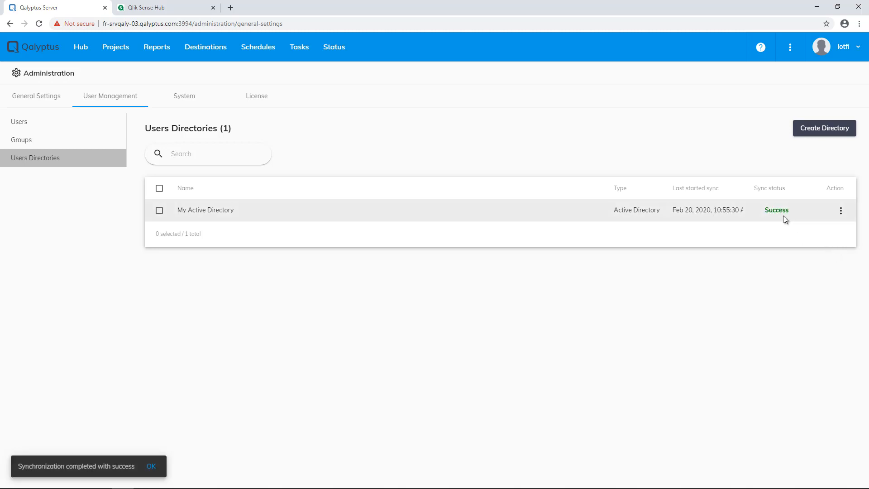
click(55, 126)
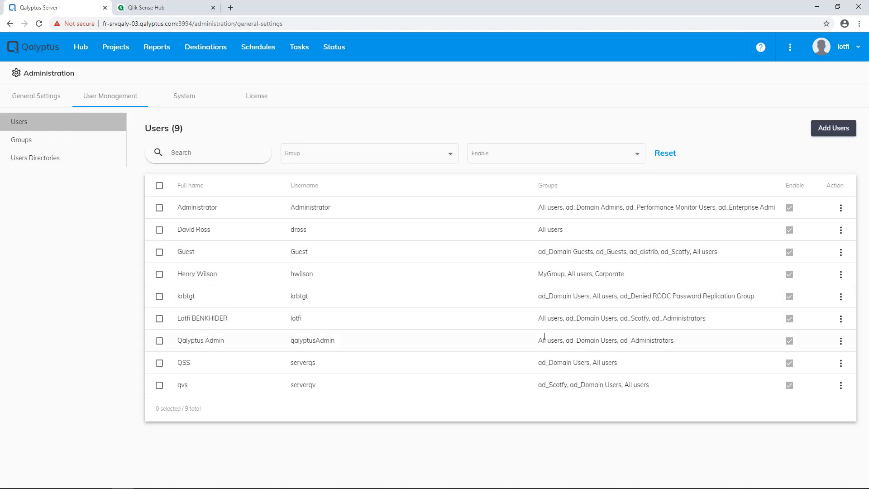
click(84, 145)
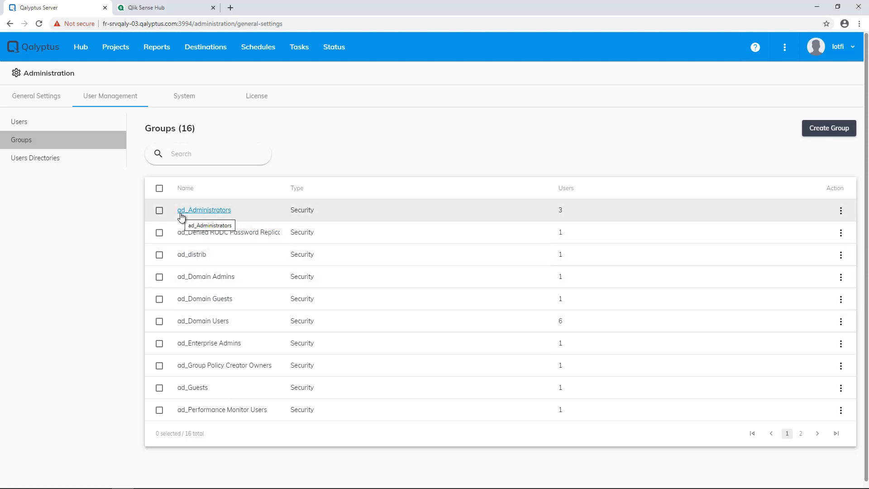
click(46, 162)
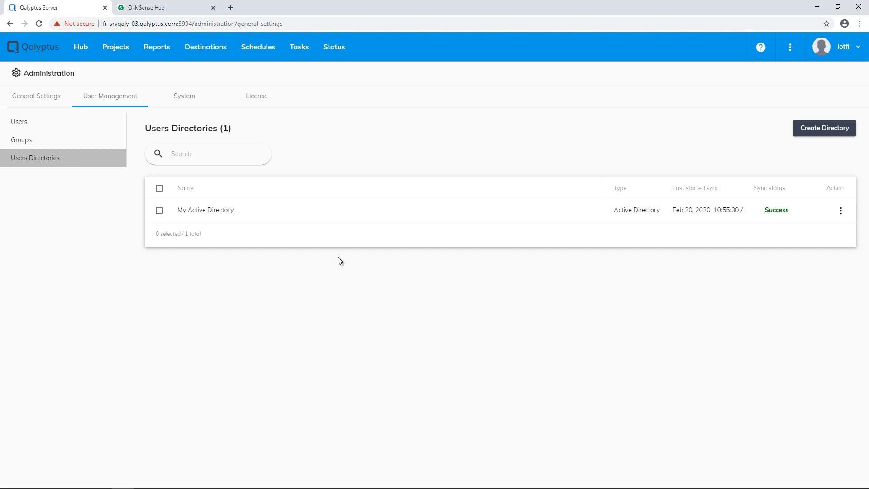
click(808, 130)
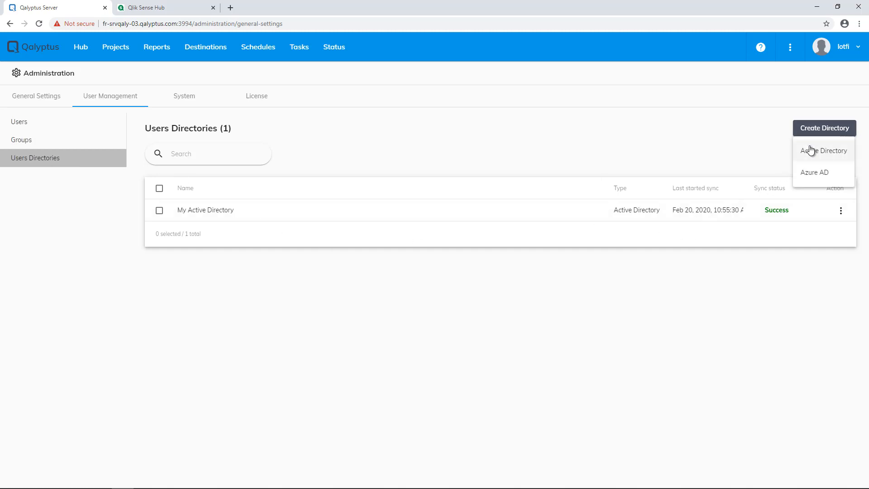
Open the Azure AD directory form and look over its Application ID, Directory ID and Client Secret fields.
click(815, 173)
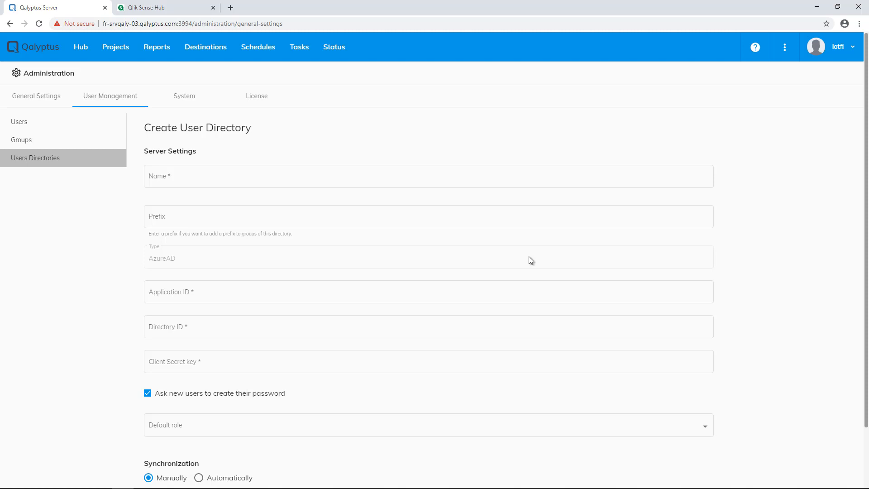
click(217, 296)
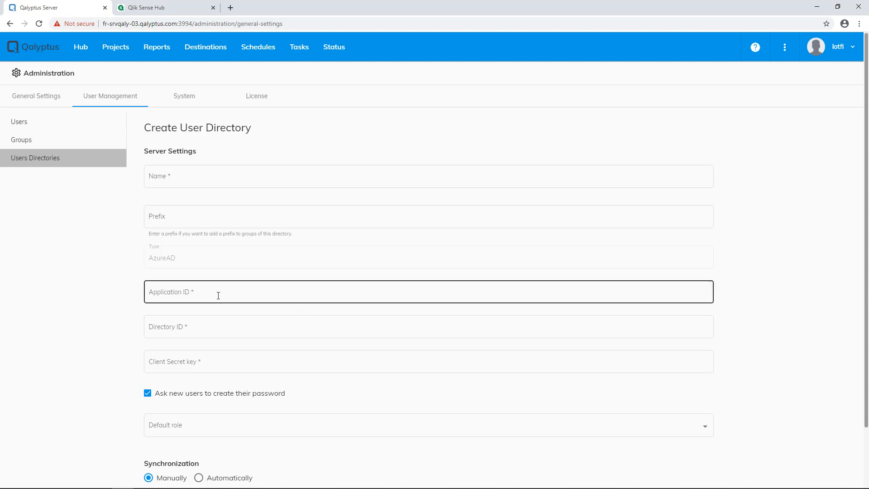
click(213, 327)
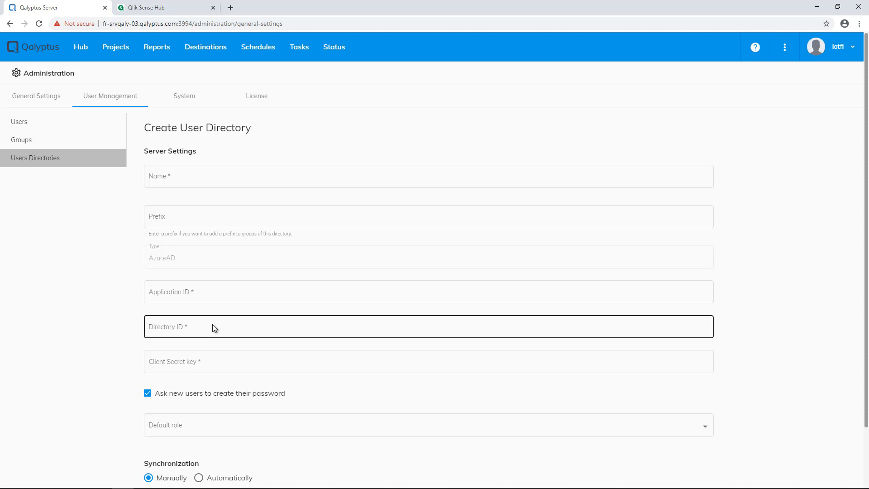
click(218, 362)
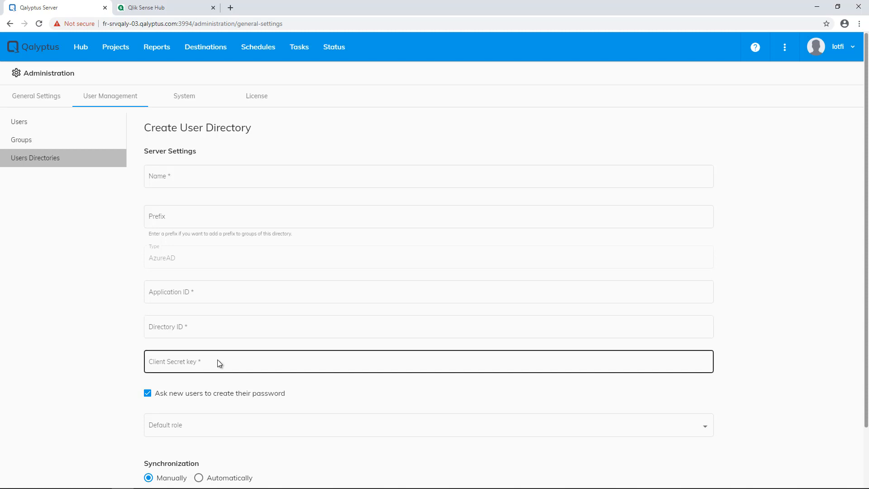
On the License page (version 3.0.4.0 Enterprise), start typing a new license key.
click(255, 97)
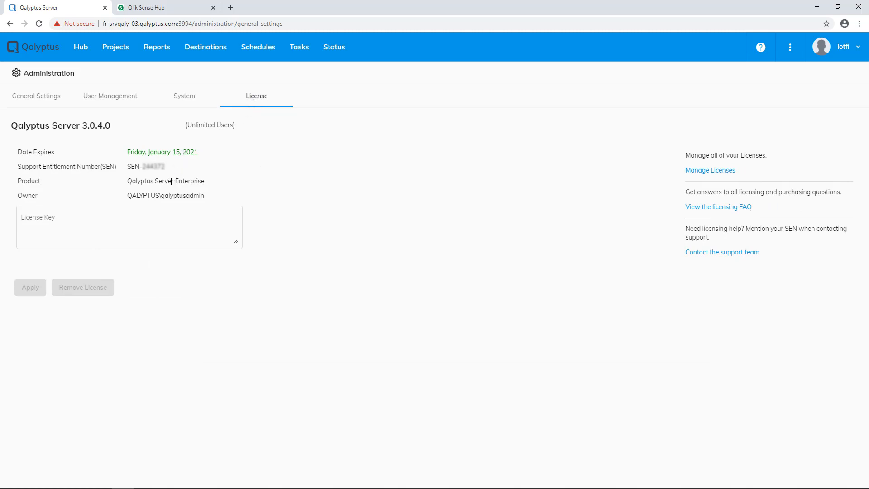
click(134, 216)
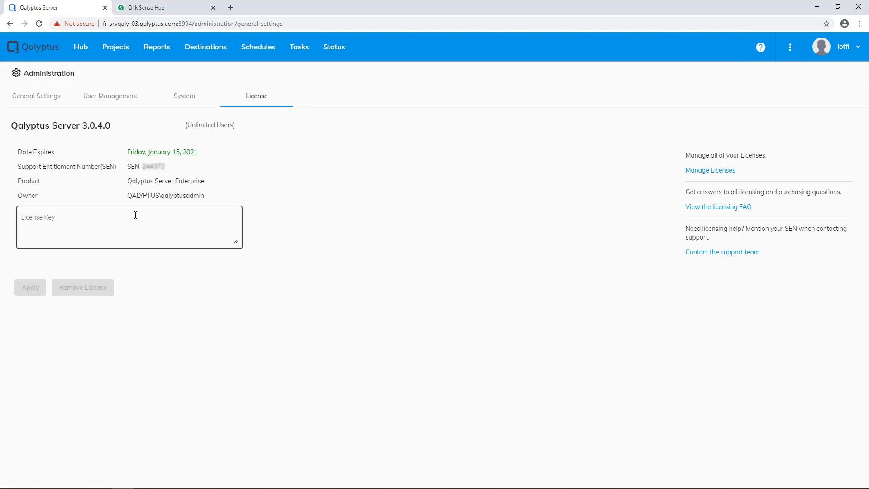
text(edede)
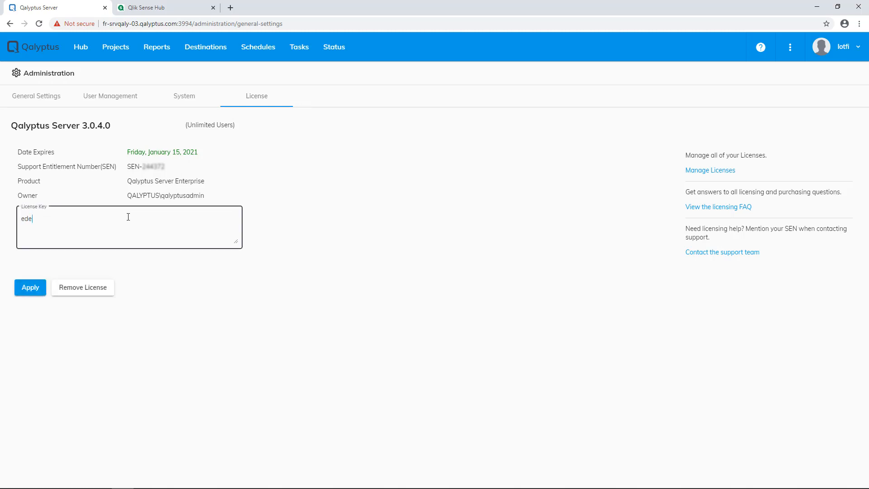